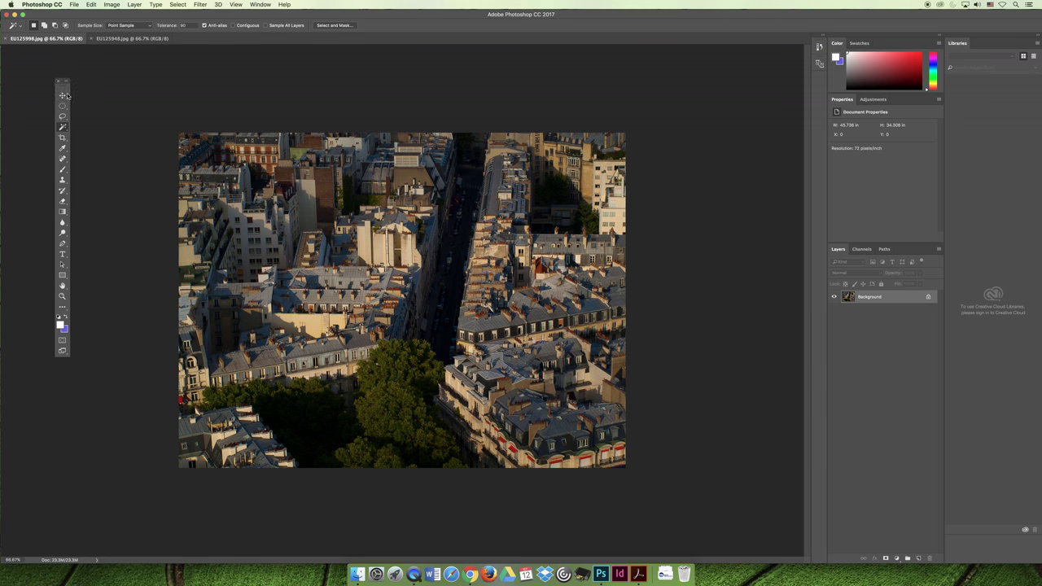
# Make a rectangular marquee selection of about 37.7 by 26.4 in across the middle of the city photo
pyautogui.moveTo(63, 82); pyautogui.dragTo(140, 138)
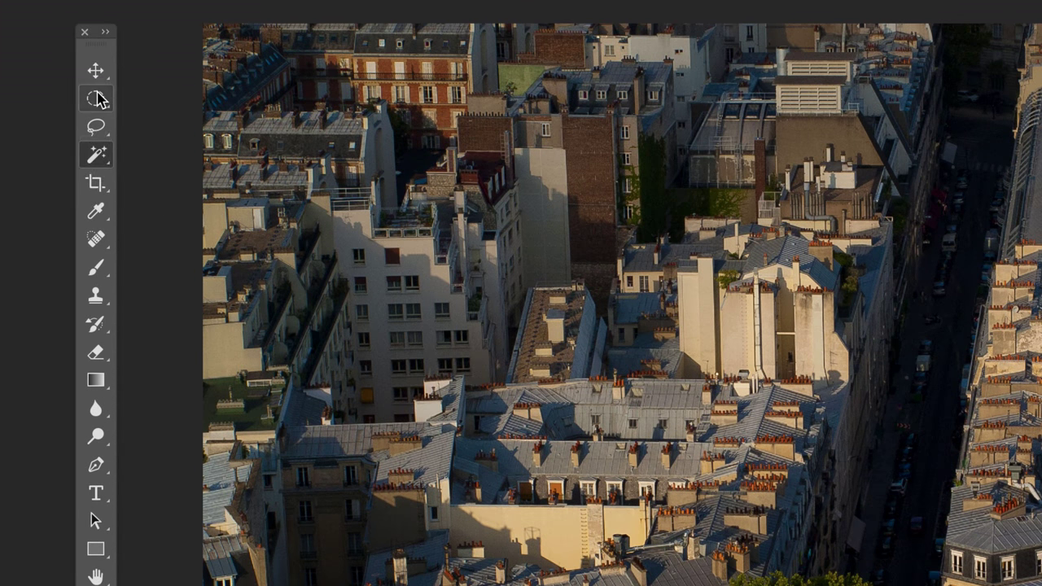
pyautogui.click(96, 98)
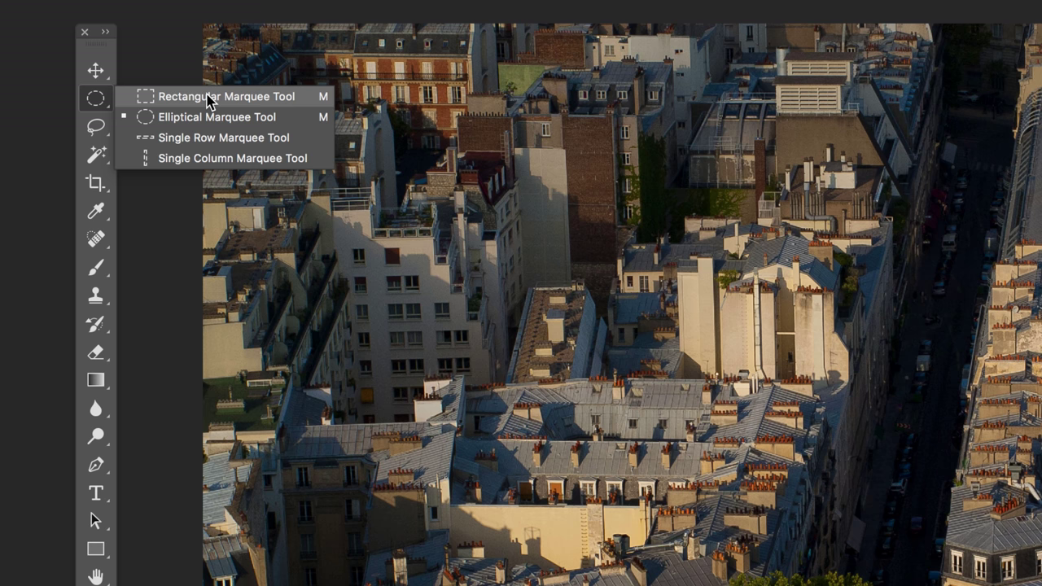
pyautogui.click(208, 99)
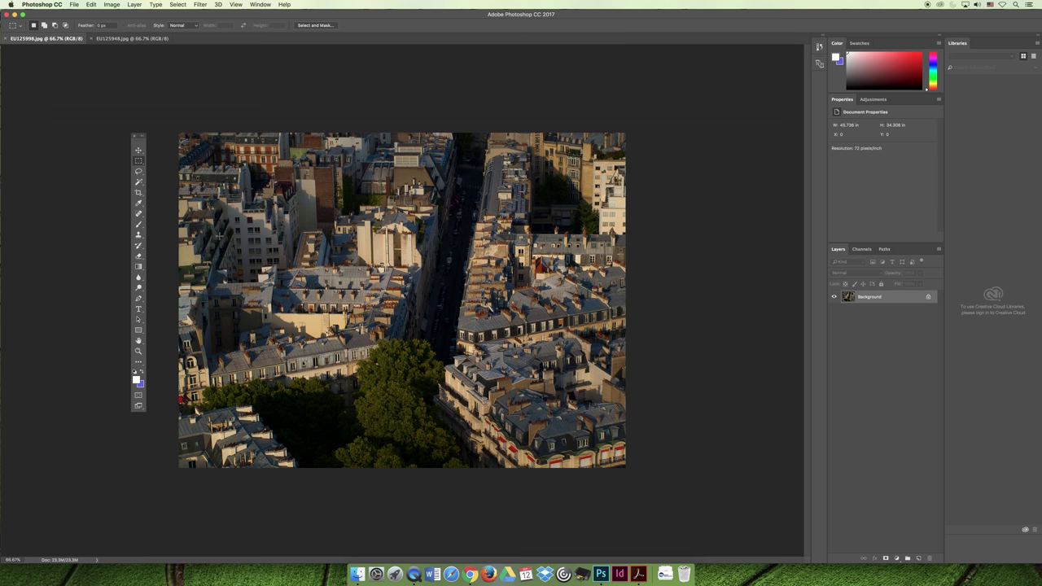
pyautogui.moveTo(214, 170); pyautogui.dragTo(585, 425)
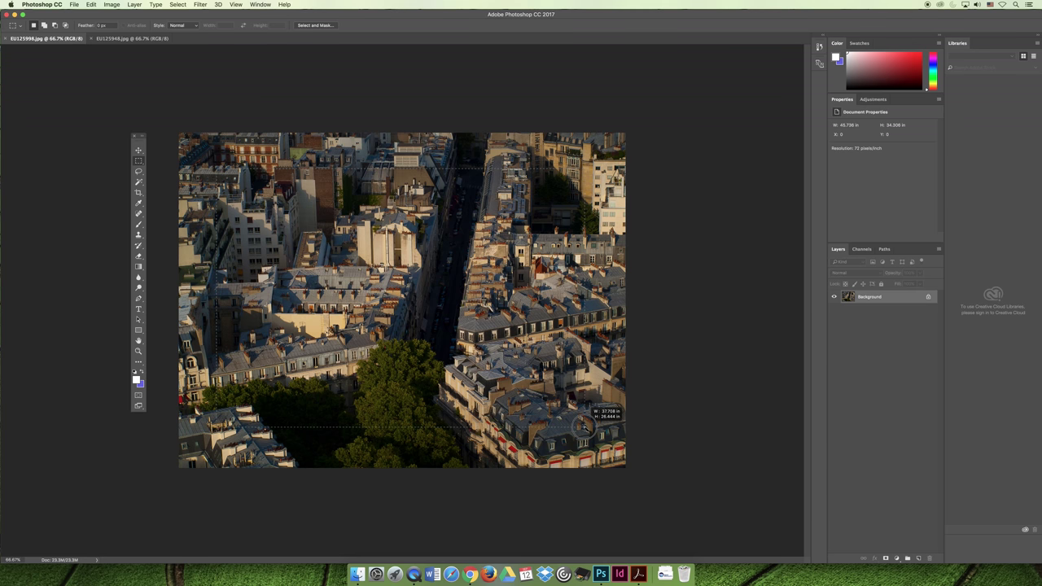
pyautogui.moveTo(584, 425); pyautogui.dragTo(585, 425)
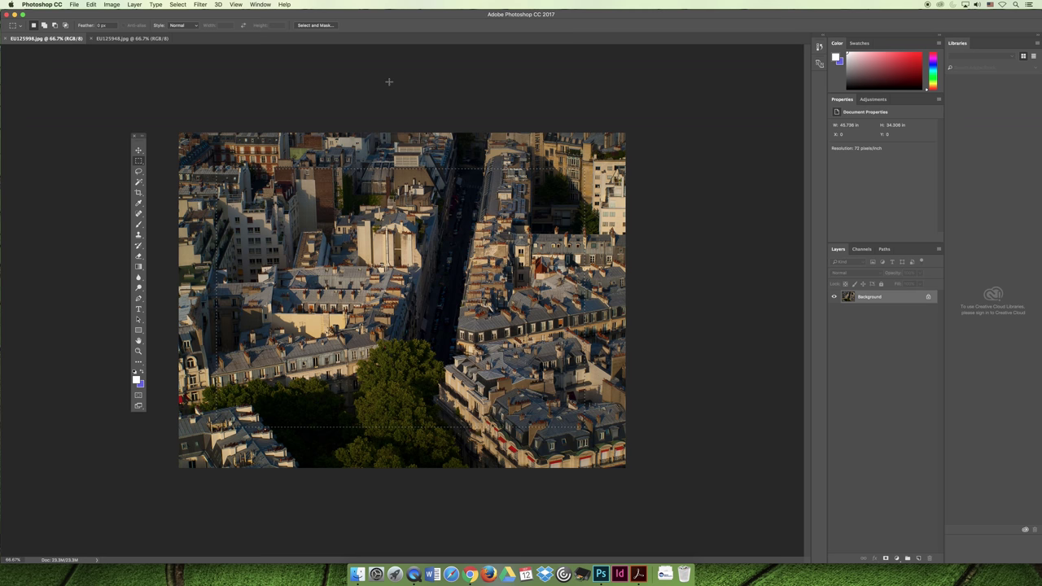
pyautogui.click(178, 4)
pyautogui.click(188, 38)
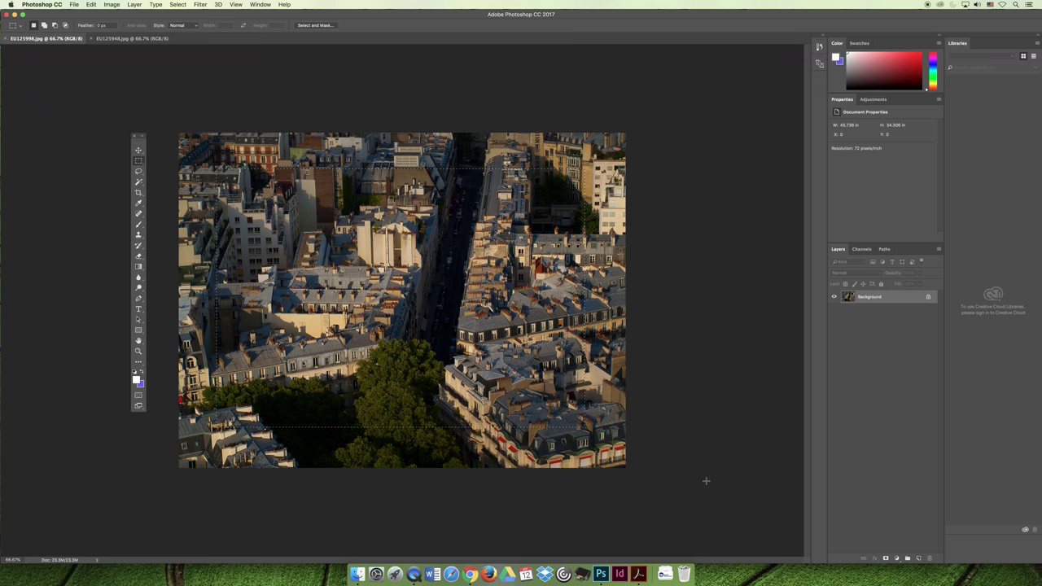
# Duplicate the Background layer as "Background copy" and hide the original Background layer
pyautogui.rightClick(868, 297)
pyautogui.click(893, 311)
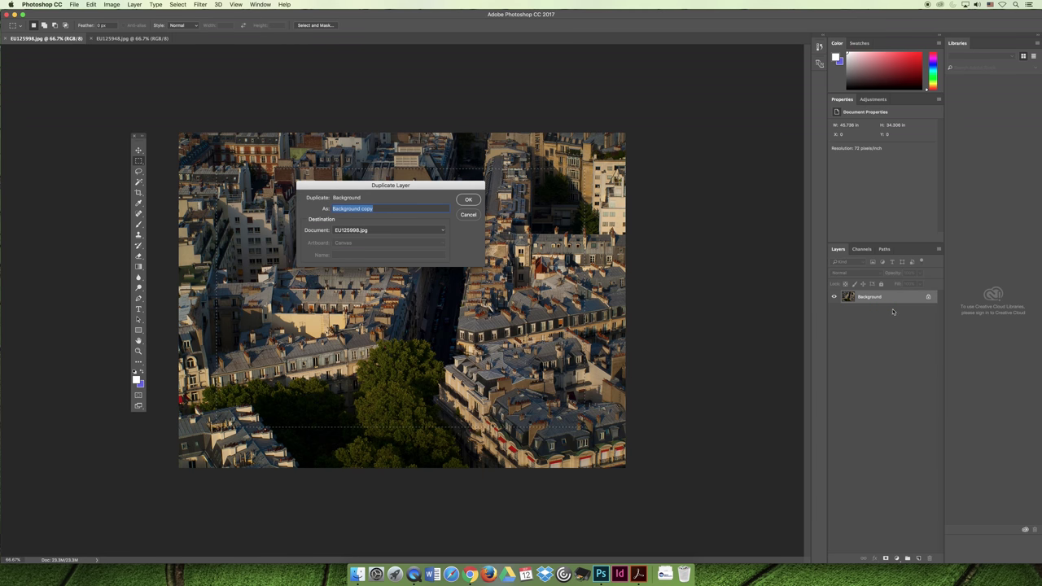
pyautogui.press('Return')
pyautogui.click(833, 309)
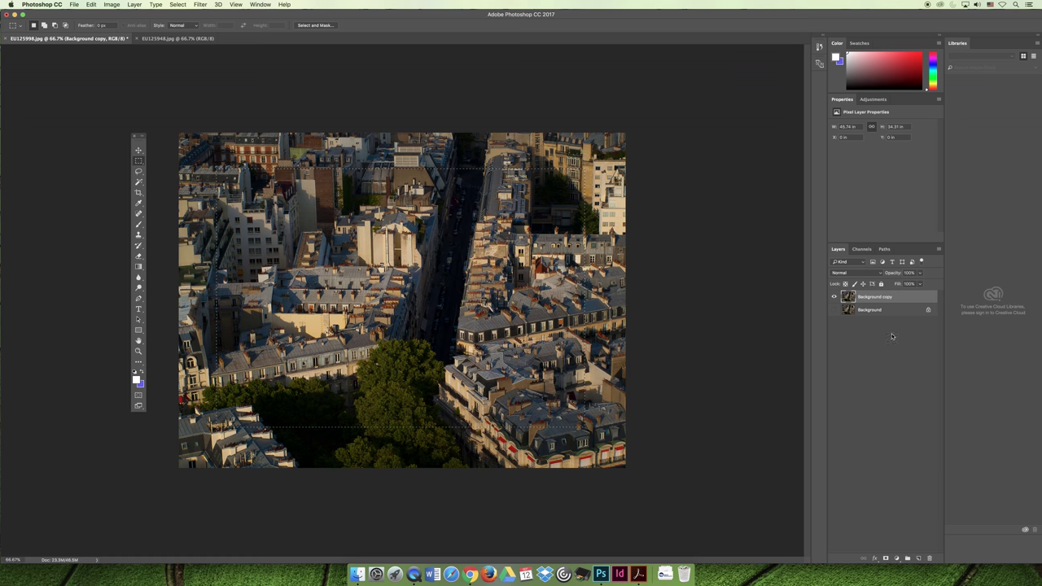
# Float the Layers panel beside the image and look over the available layer effects
pyautogui.moveTo(838, 248); pyautogui.dragTo(672, 168)
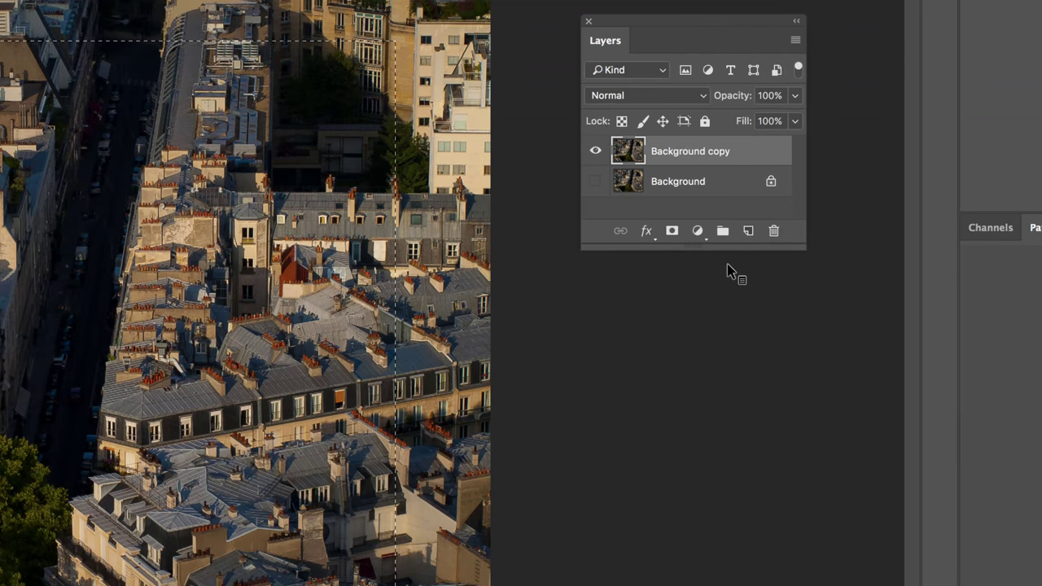
pyautogui.click(648, 234)
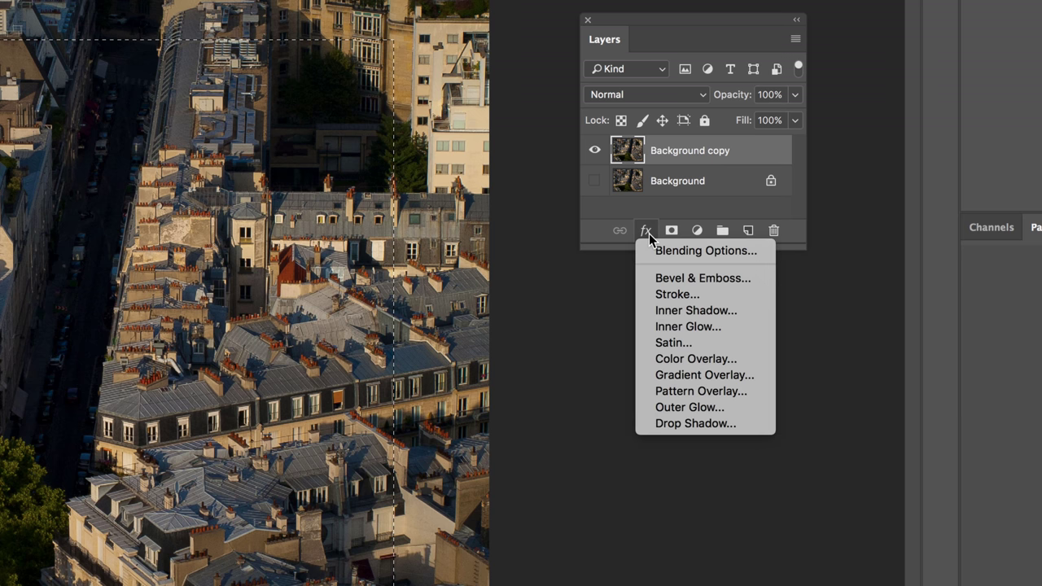
pyautogui.click(600, 233)
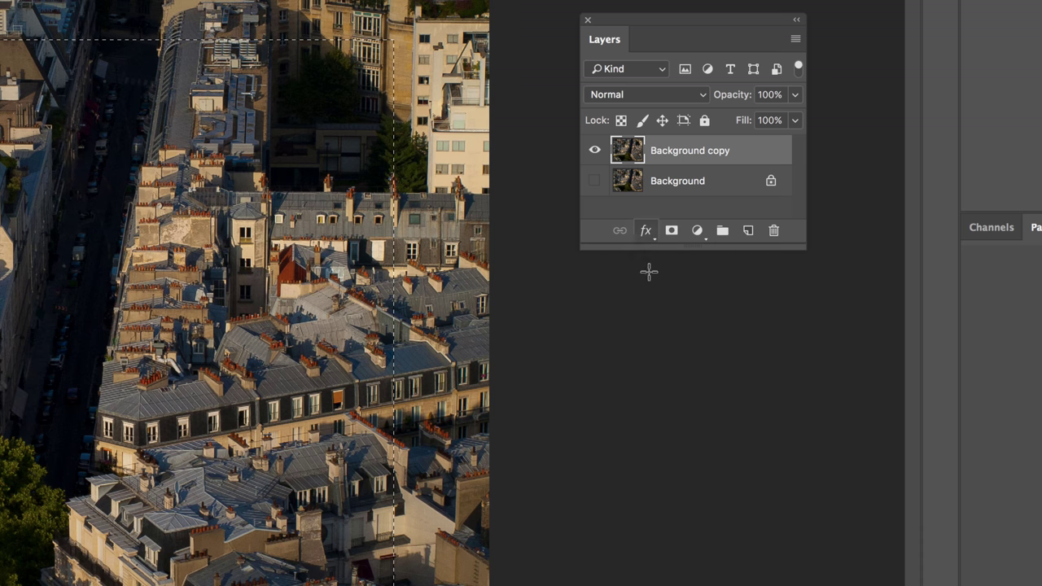
# Add a Levels adjustment layer masked to the rectangular selection and float its properties below the layer list
pyautogui.click(697, 232)
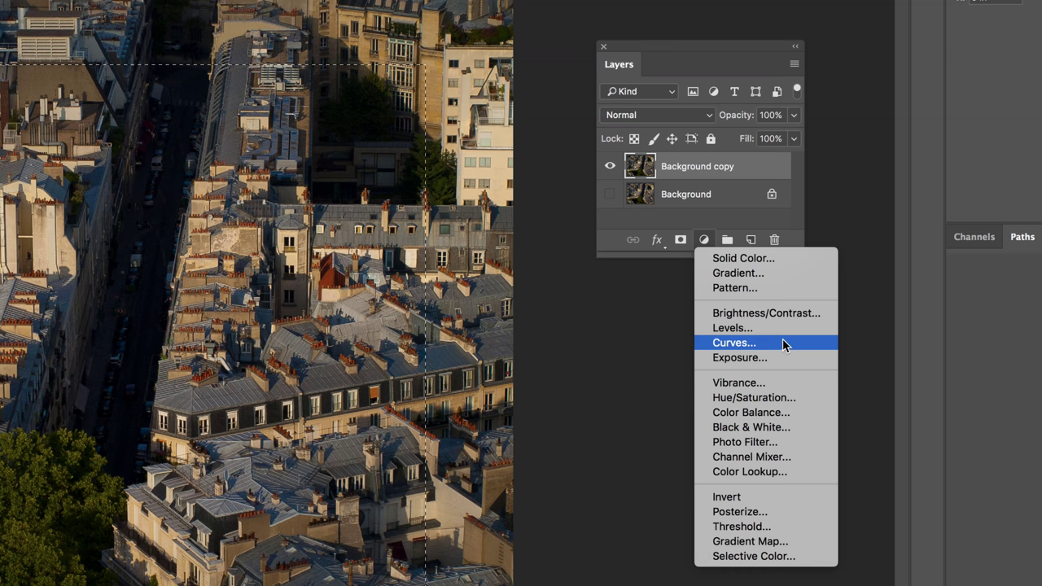
pyautogui.click(768, 335)
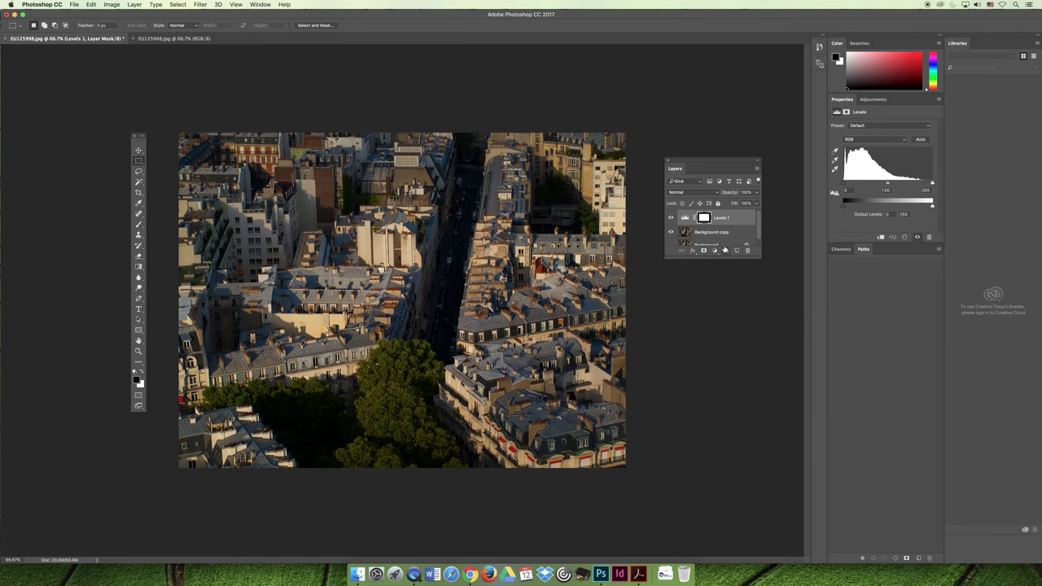
pyautogui.moveTo(841, 99); pyautogui.dragTo(662, 285)
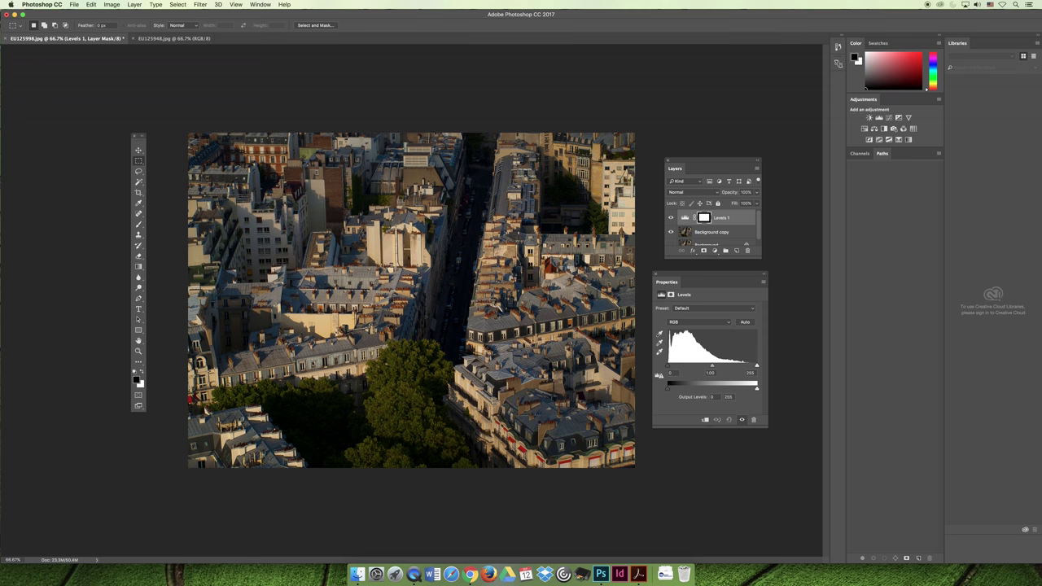
# Set the Levels midtone input to its brightest extreme, with black at 0 and white at 255, and close the adjustment properties
pyautogui.moveTo(712, 368); pyautogui.dragTo(676, 369)
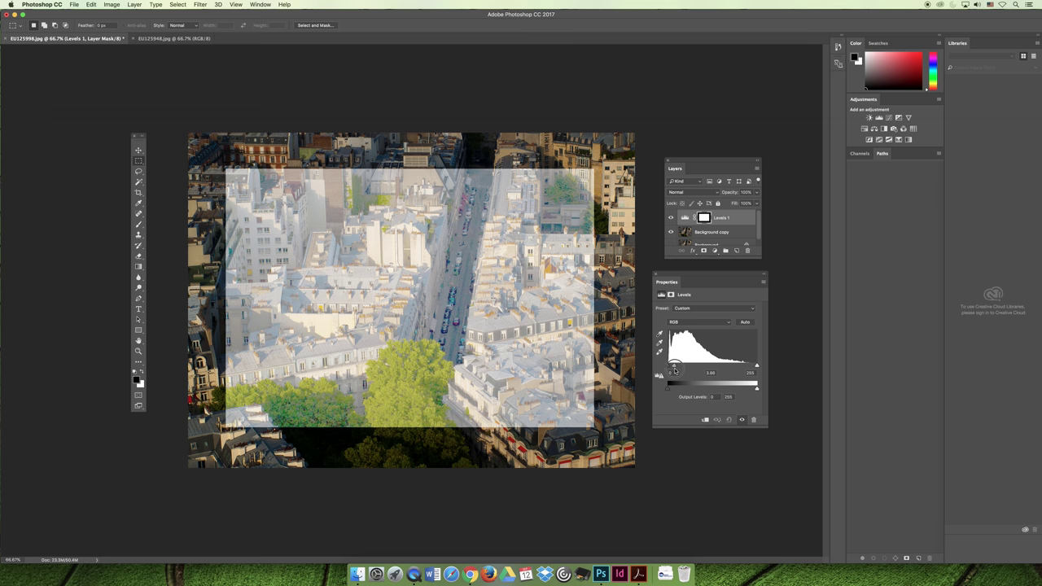
pyautogui.moveTo(674, 370); pyautogui.dragTo(683, 369)
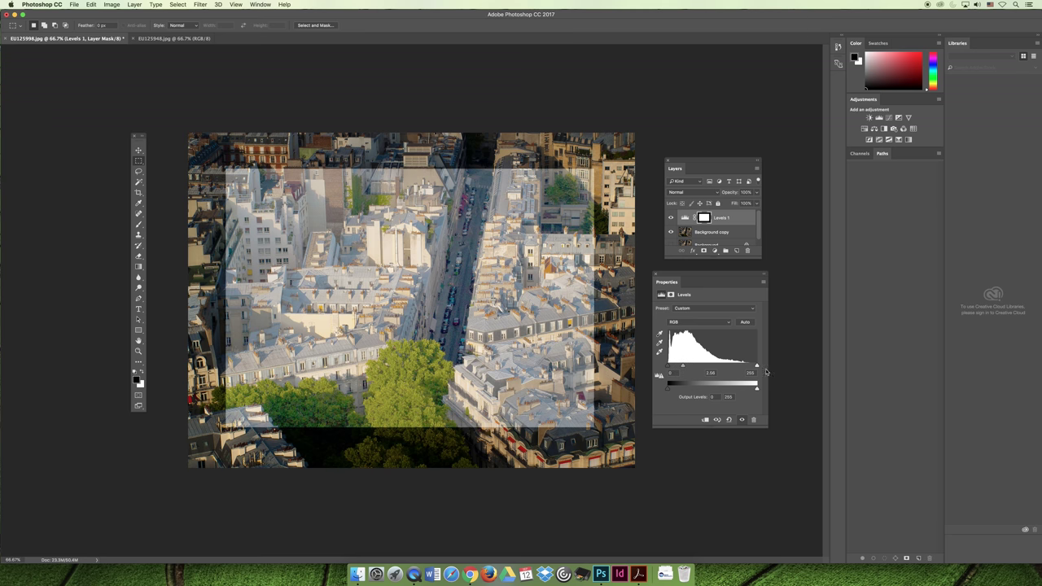
pyautogui.moveTo(756, 367); pyautogui.dragTo(736, 368)
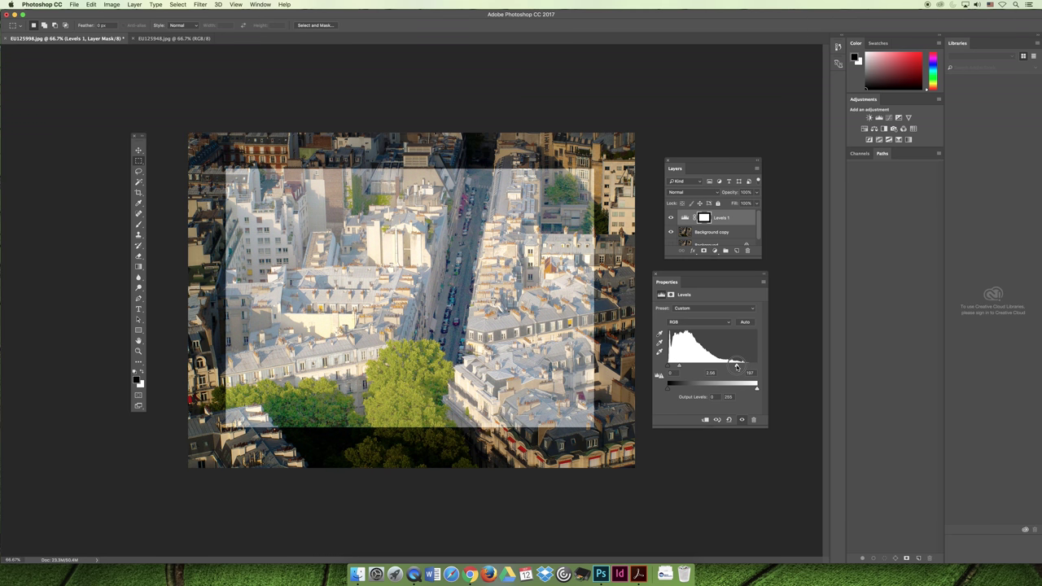
pyautogui.moveTo(736, 367); pyautogui.dragTo(757, 367)
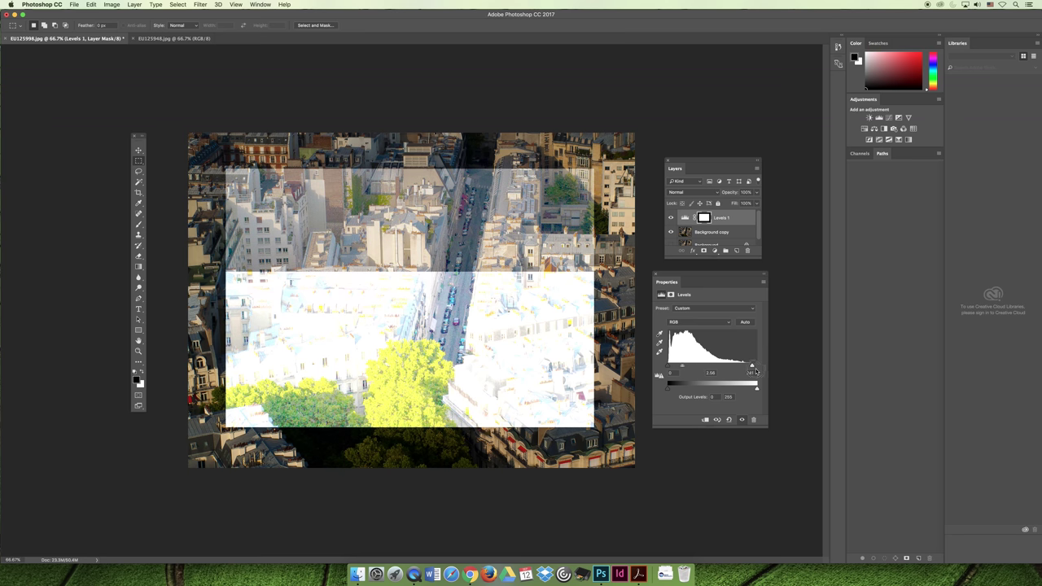
pyautogui.moveTo(669, 369); pyautogui.dragTo(705, 368)
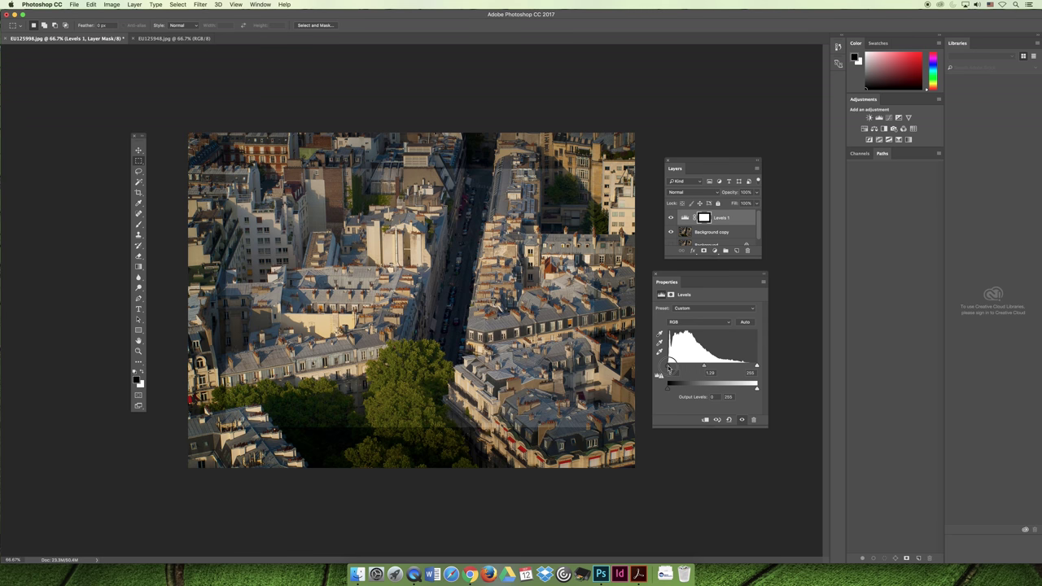
pyautogui.moveTo(684, 367); pyautogui.dragTo(655, 276)
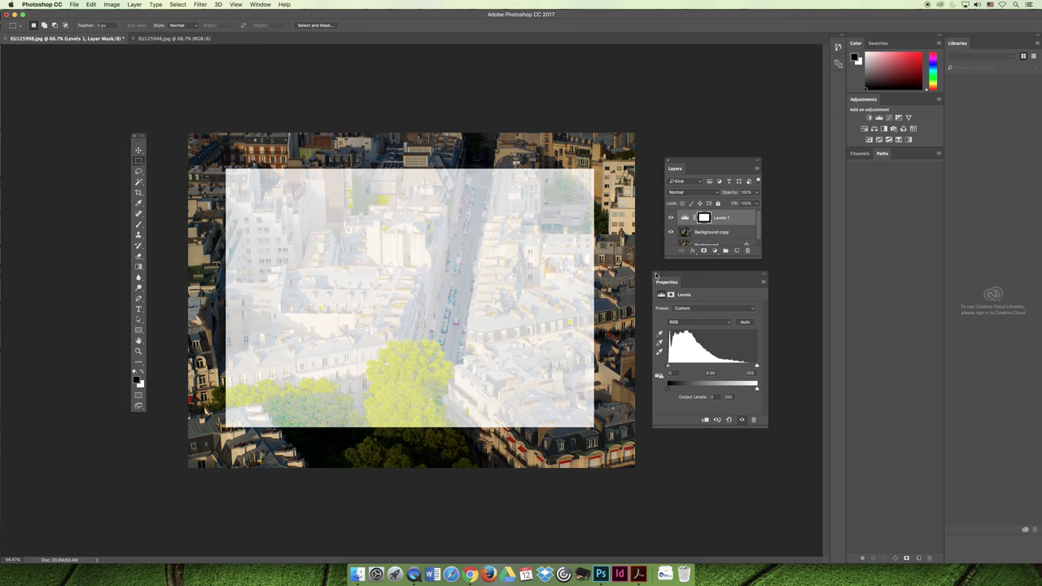
pyautogui.click(657, 276)
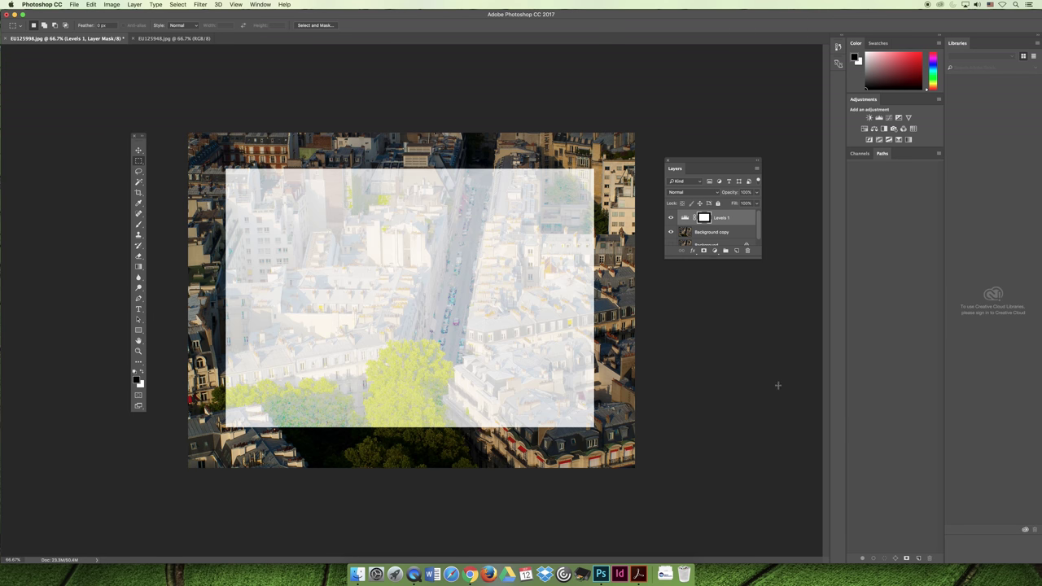
# Make the Background copy layer active and reselect the previous rectangular selection
pyautogui.click(704, 235)
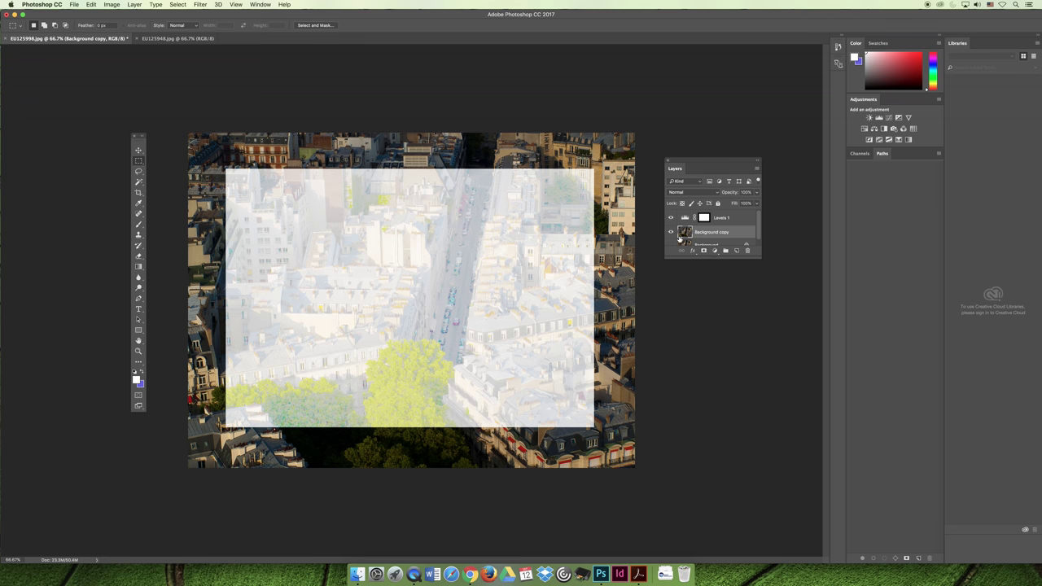
pyautogui.click(177, 5)
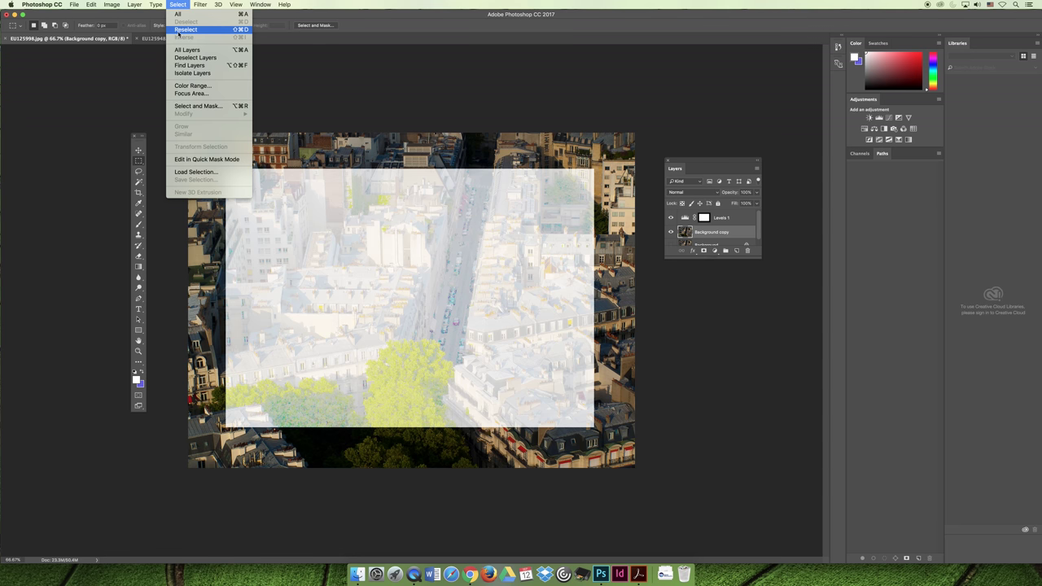
pyautogui.click(191, 31)
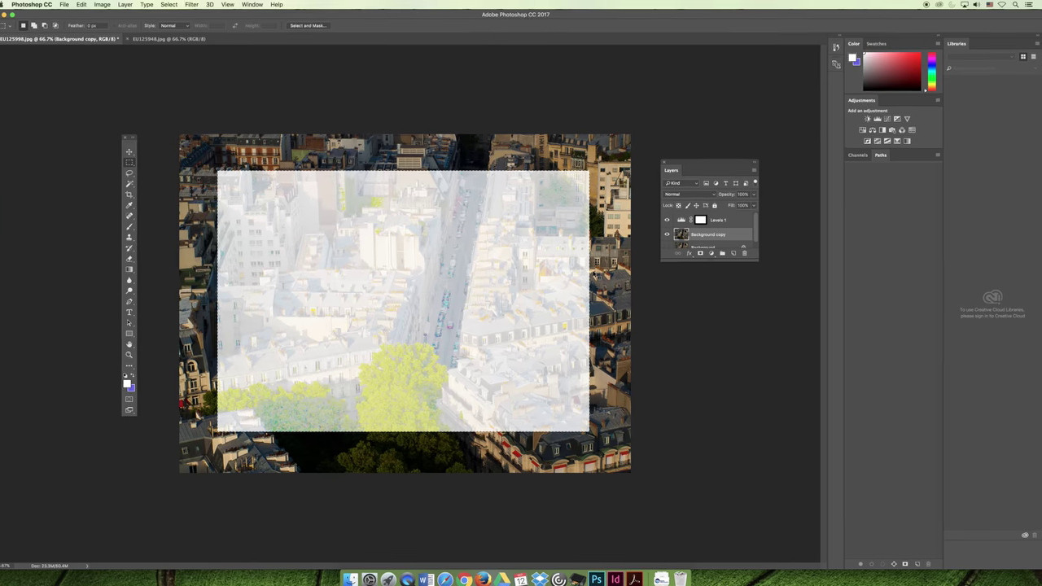
# Convert the rectangular selection into a 30-pixel-wide border selection
pyautogui.click(169, 4)
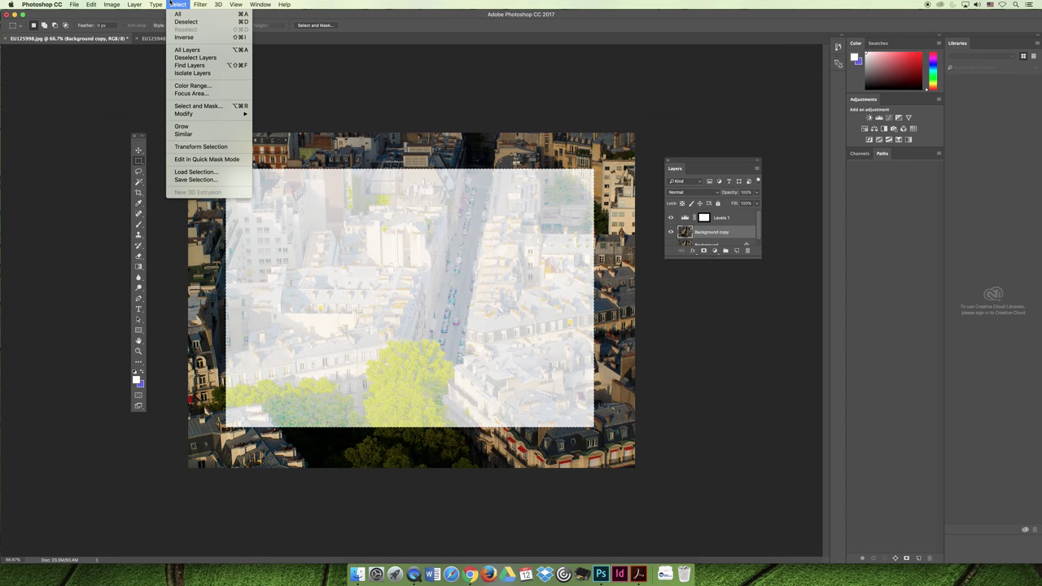
pyautogui.moveTo(211, 114)
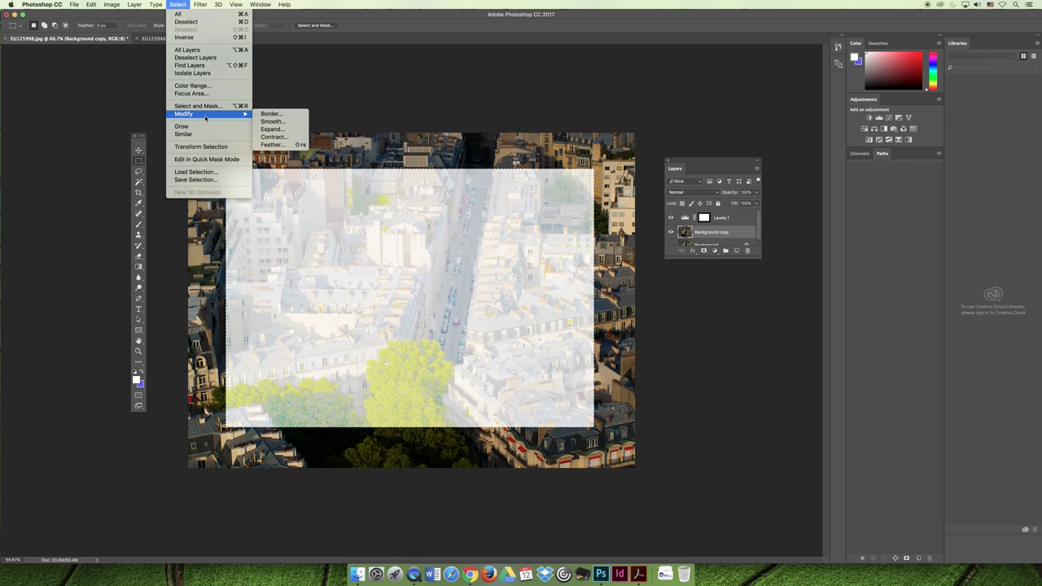
pyautogui.click(292, 116)
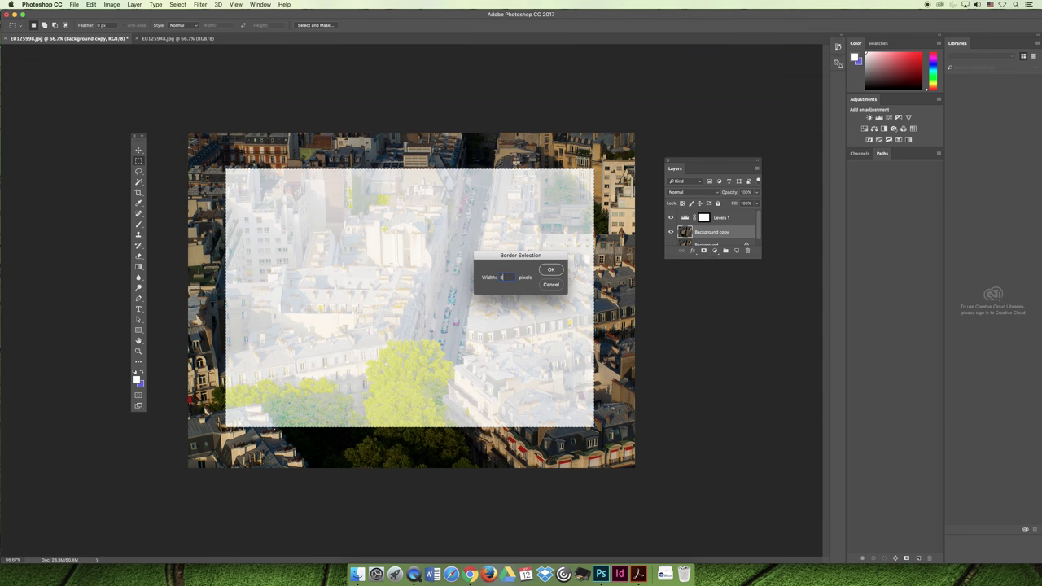
pyautogui.write('30')
pyautogui.click(551, 269)
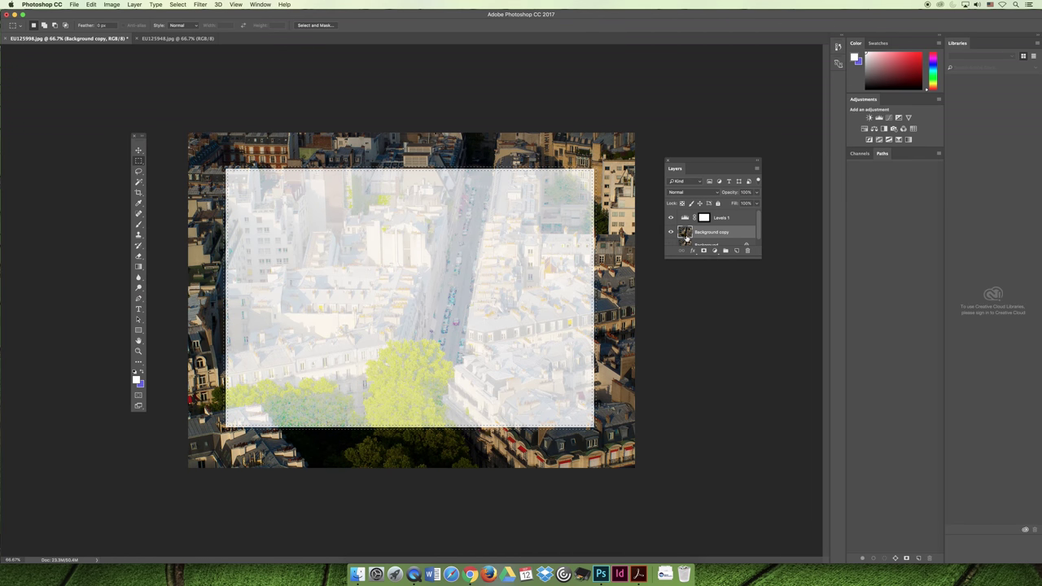
# Create a new layer above Background copy and fill the border selection with brown #6c3d1f sampled from the photo, Normal mode, 100% opacity
pyautogui.press('super+j')
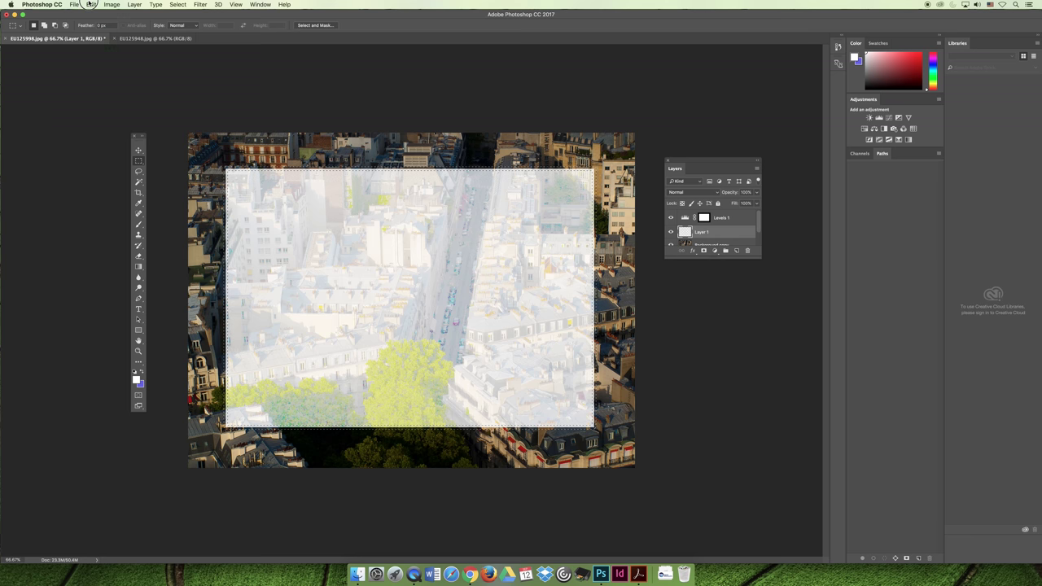
pyautogui.click(90, 4)
pyautogui.click(106, 130)
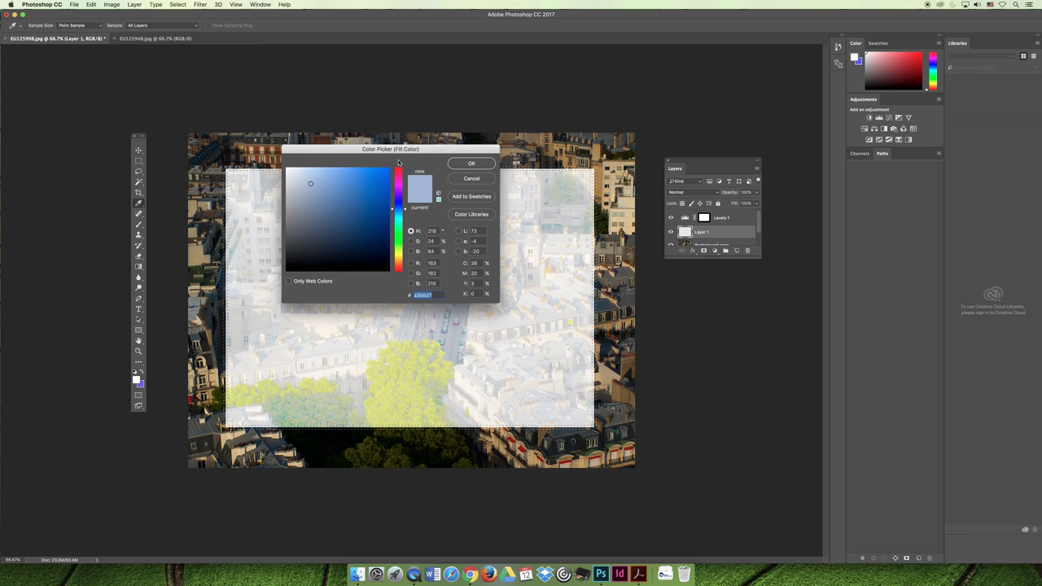
pyautogui.moveTo(495, 199); pyautogui.dragTo(568, 260)
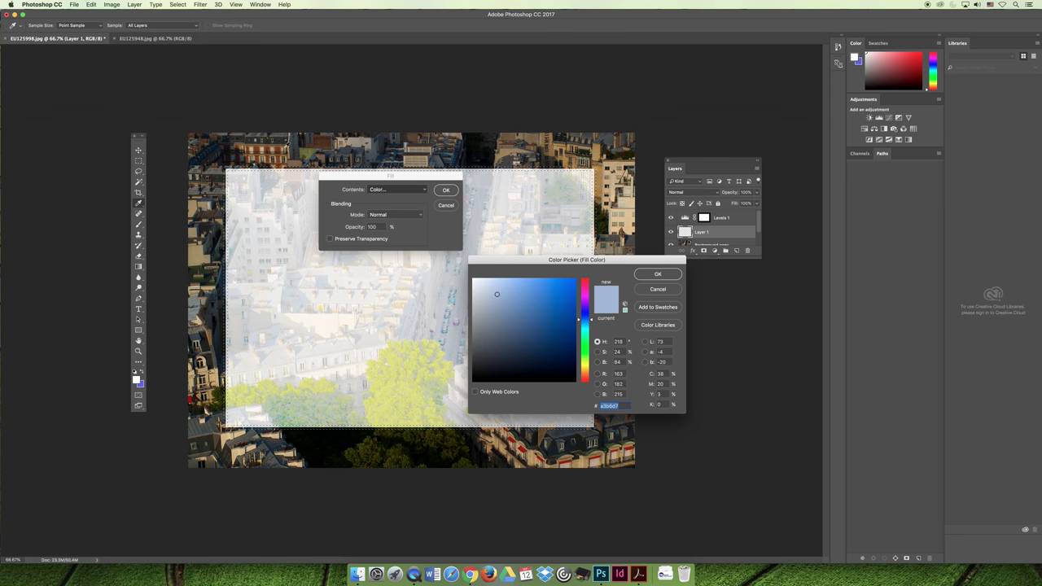
pyautogui.click(277, 150)
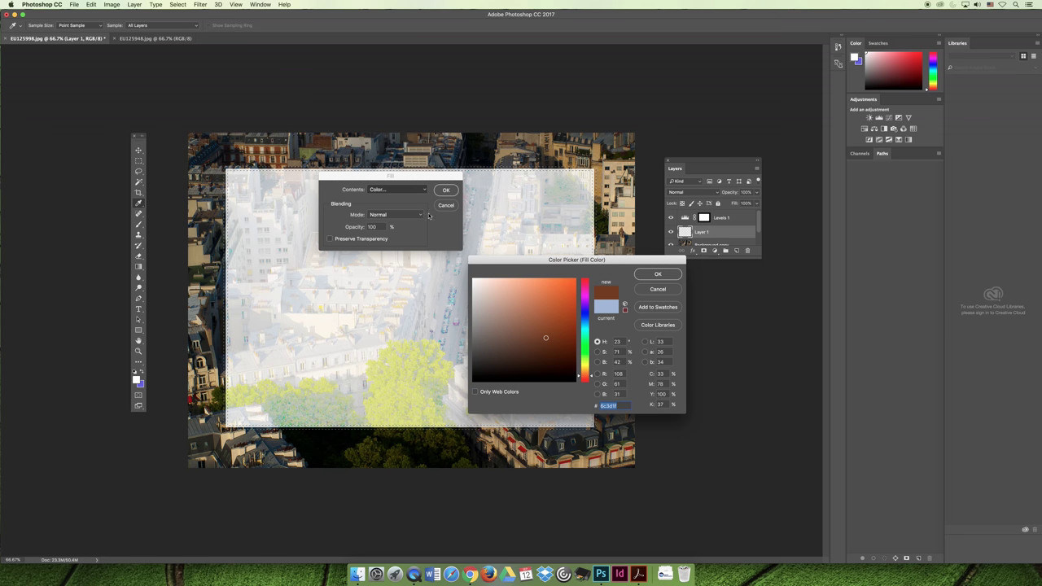
pyautogui.click(657, 274)
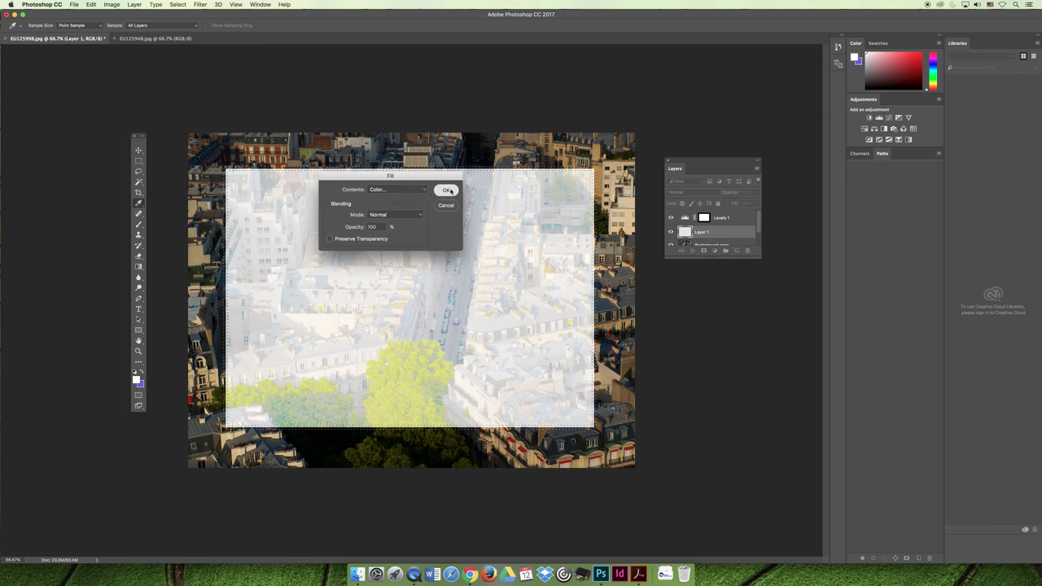
pyautogui.click(446, 190)
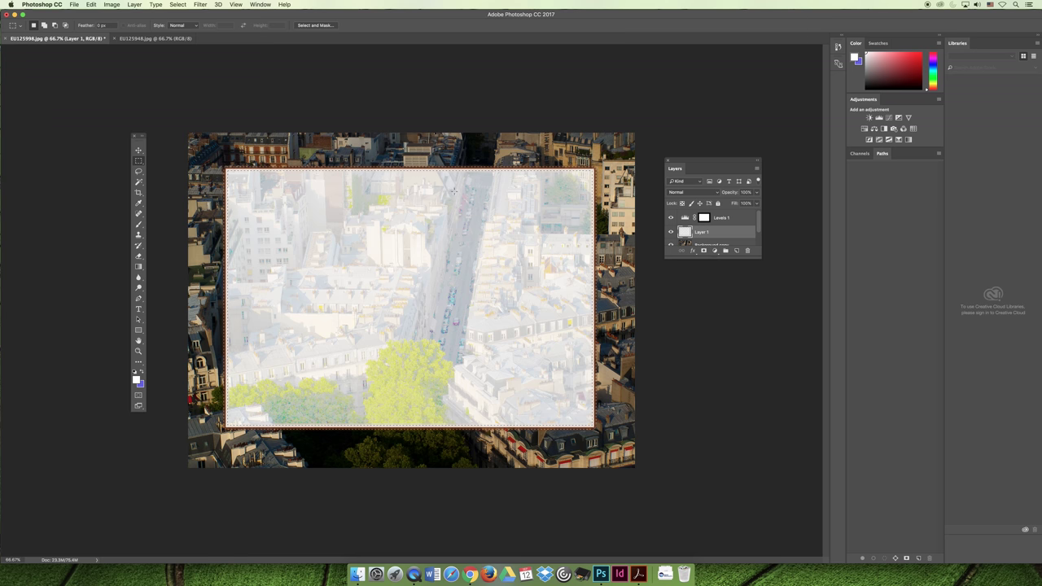
# Refill the border selection on Layer 1 with a golden yellow of hue 44°, Normal mode, 100% opacity, and deselect it
pyautogui.click(112, 4)
pyautogui.moveTo(92, 5)
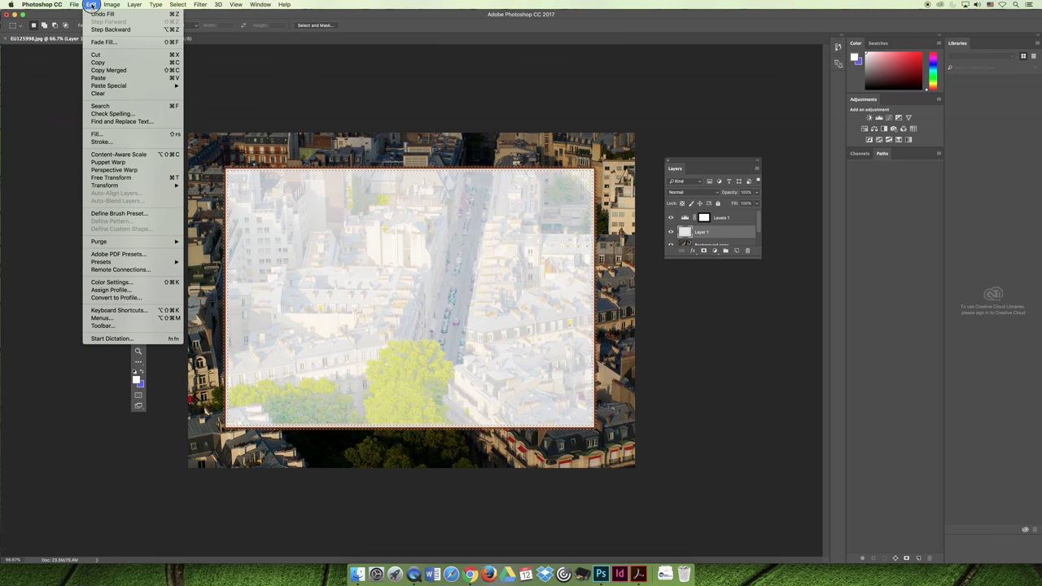
pyautogui.click(114, 130)
pyautogui.click(398, 190)
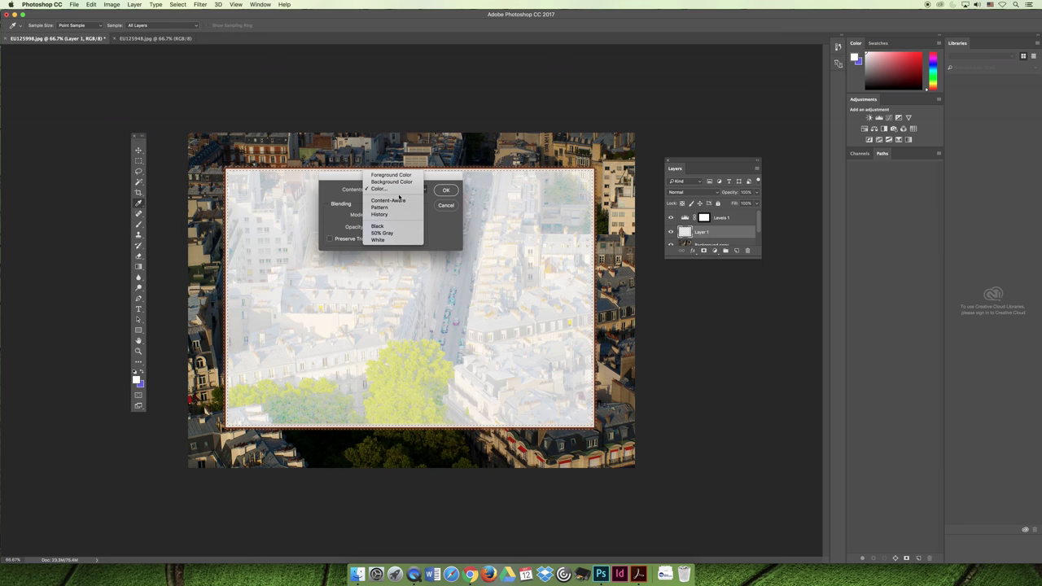
pyautogui.click(401, 189)
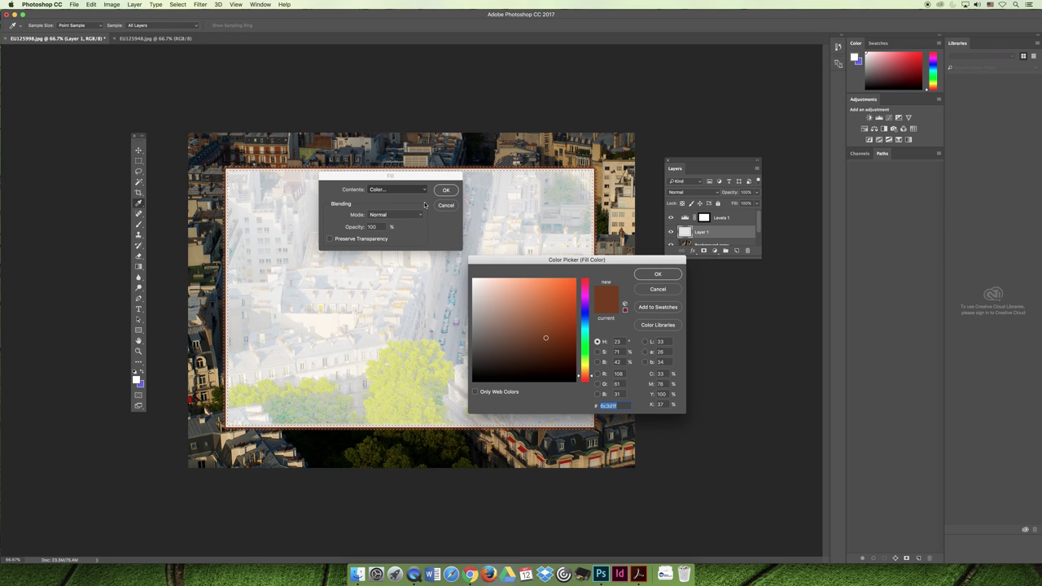
pyautogui.click(545, 299)
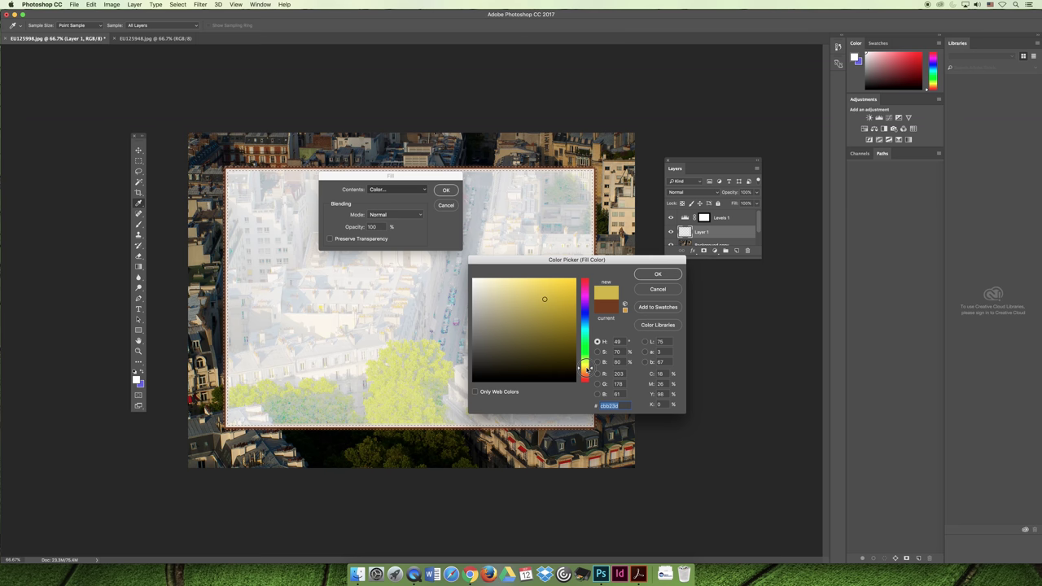
pyautogui.moveTo(584, 368); pyautogui.dragTo(584, 370)
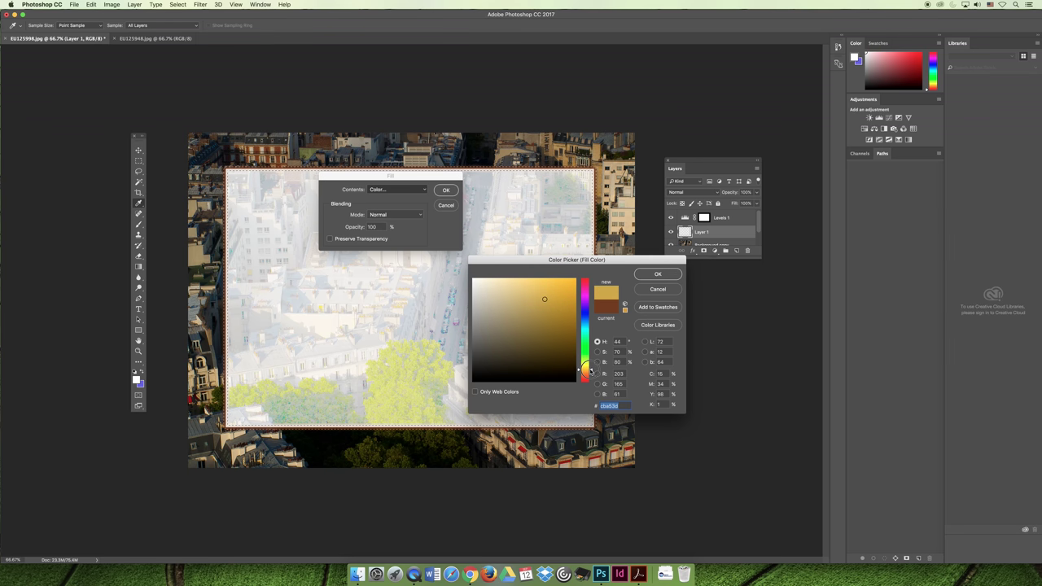
pyautogui.click(562, 294)
pyautogui.click(658, 275)
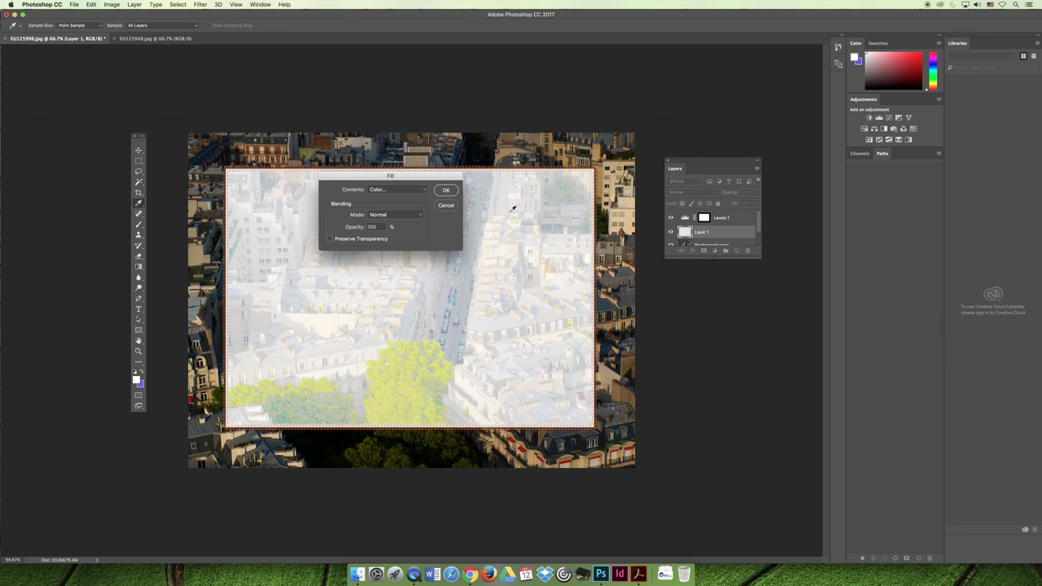
pyautogui.press('Return')
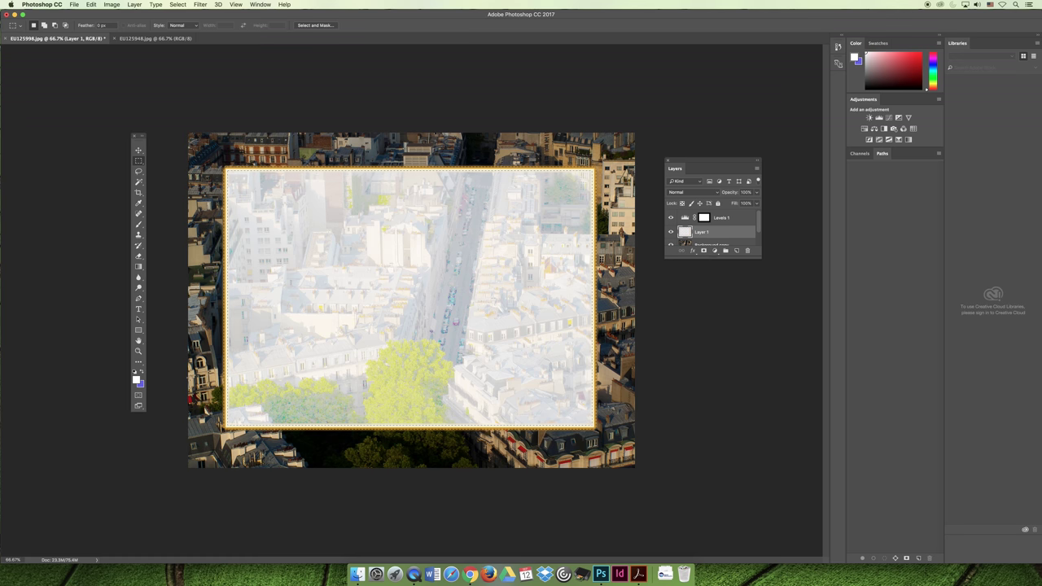
pyautogui.click(178, 4)
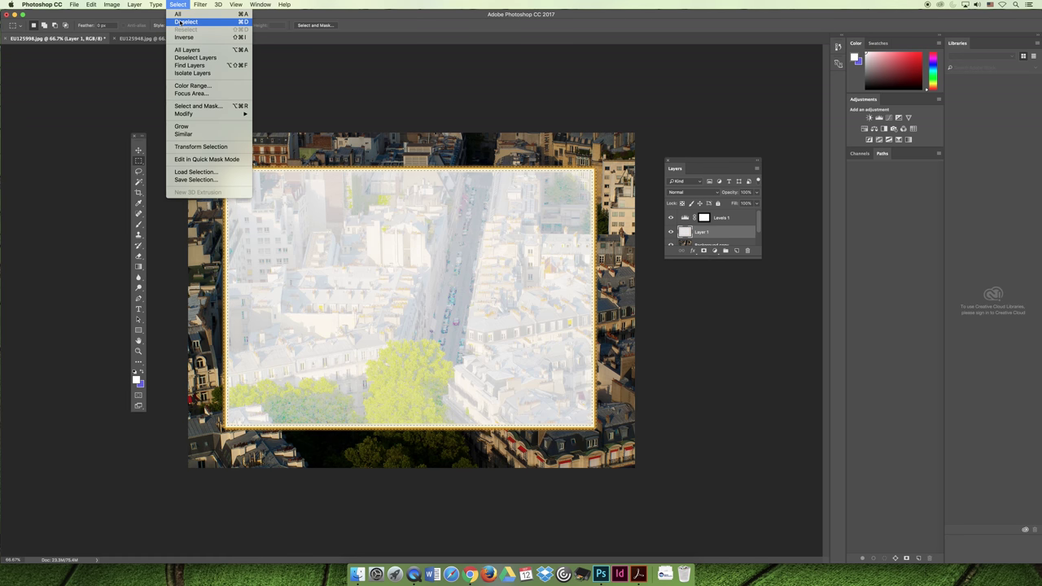
pyautogui.click(180, 4)
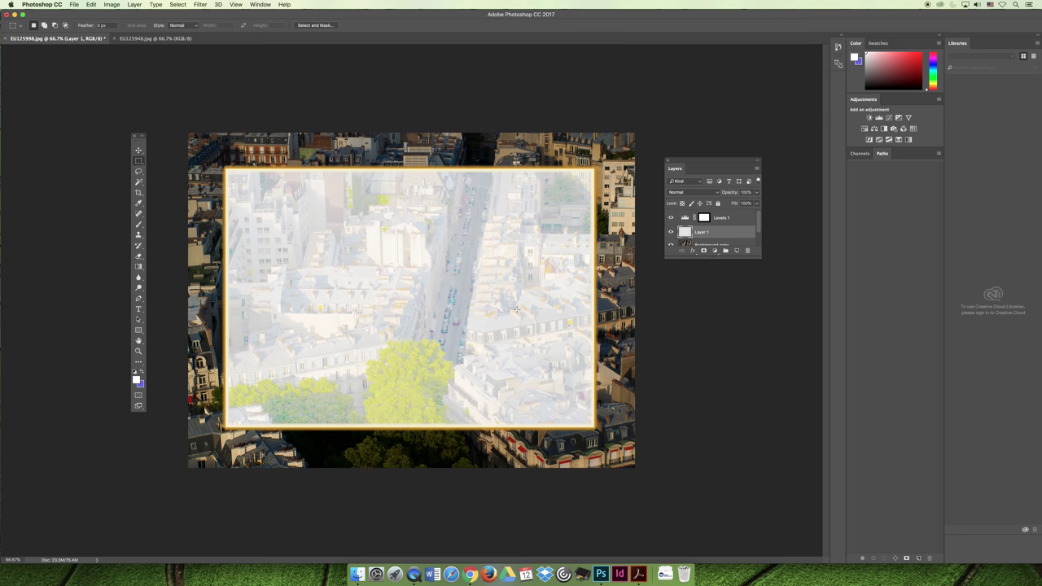
# In EU125948.jpg, select the stone urn from its rim to its foot with the Quick Selection tool and an enlarged brush
pyautogui.click(146, 39)
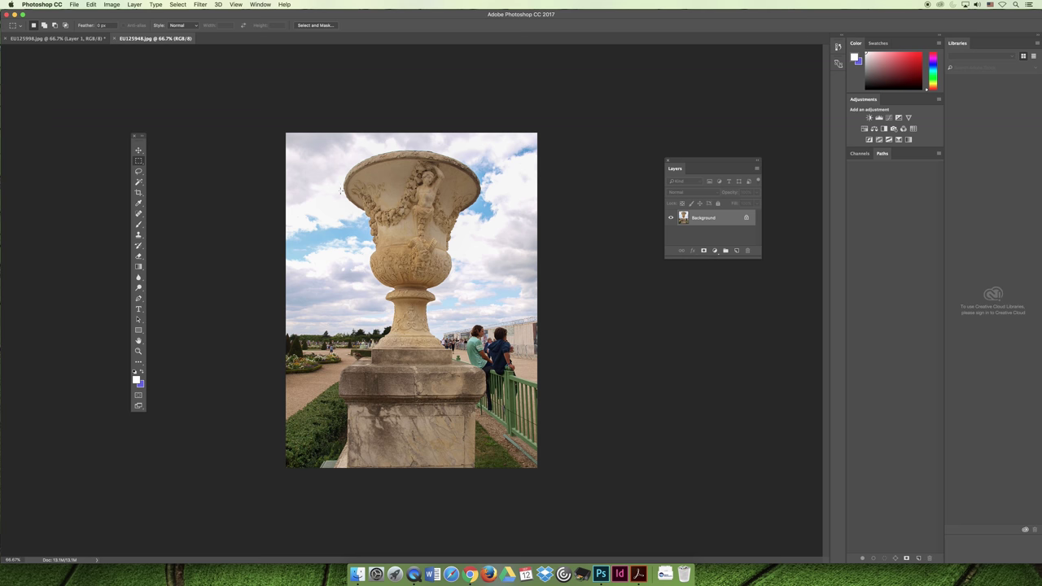
pyautogui.click(139, 172)
pyautogui.click(139, 182)
pyautogui.click(175, 179)
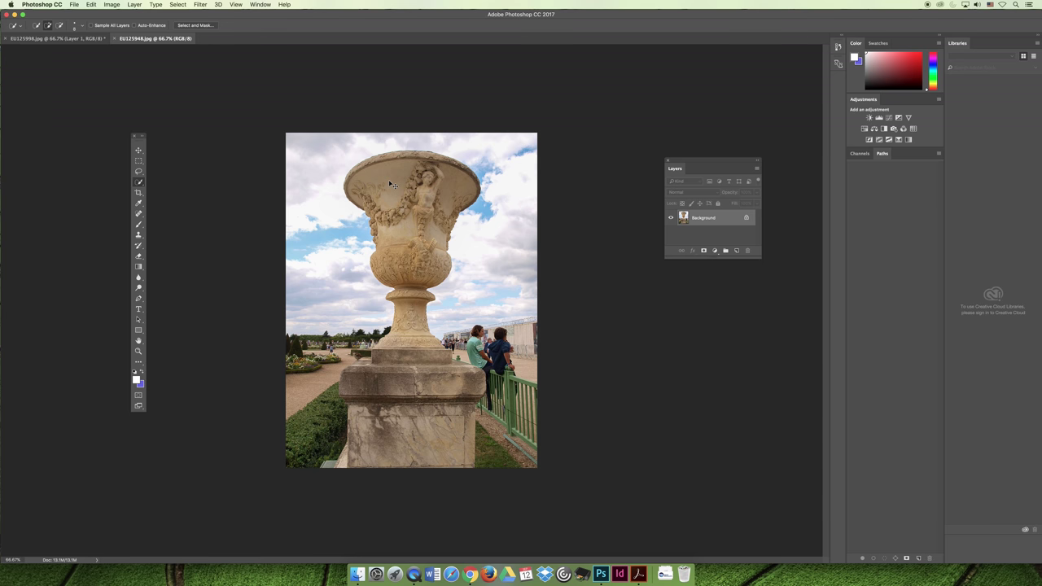
pyautogui.press('super+plus')
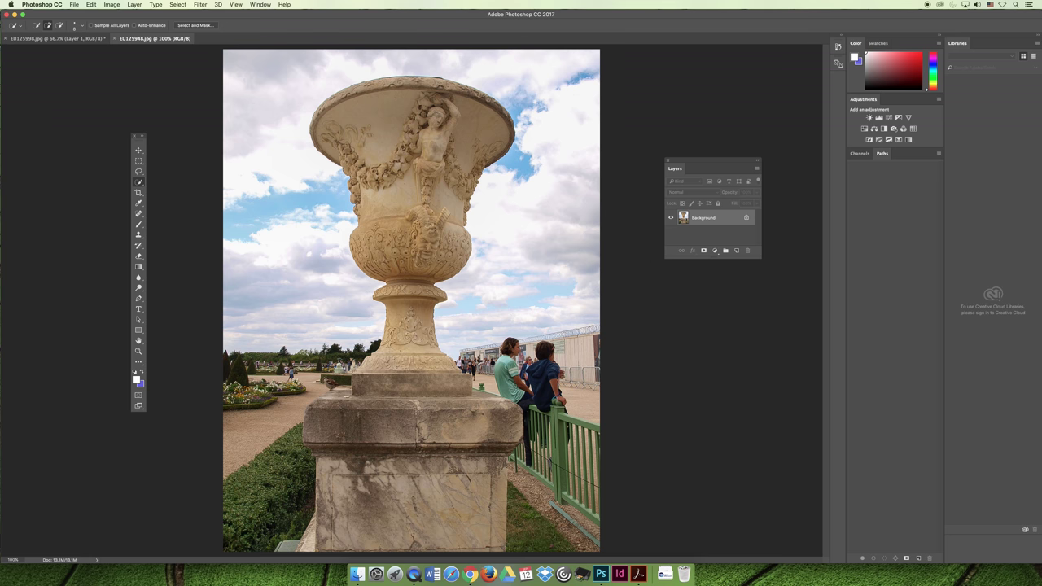
pyautogui.press(']')
pyautogui.press(']')
pyautogui.press(']')
pyautogui.press(']')
pyautogui.press(']')
pyautogui.press(']')
pyautogui.press(']')
pyautogui.press(']')
pyautogui.press(']')
pyautogui.press(']')
pyautogui.press(']')
pyautogui.press(']')
pyautogui.press(']')
pyautogui.press(']')
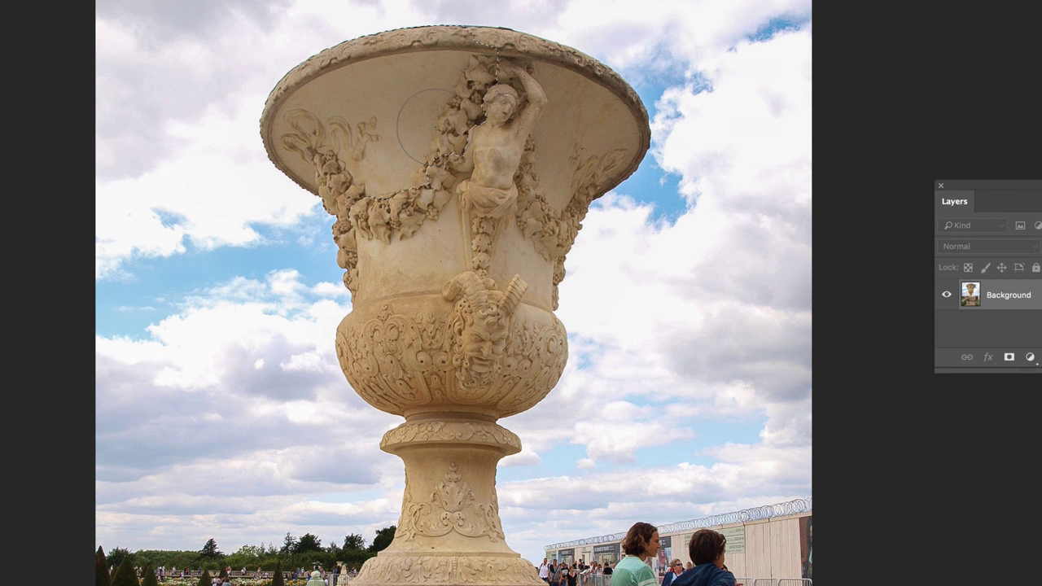
pyautogui.moveTo(432, 118)
pyautogui.mouseDown()
pyautogui.moveTo(460, 122)
pyautogui.moveTo(492, 81)
pyautogui.moveTo(484, 102)
pyautogui.moveTo(470, 94)
pyautogui.moveTo(541, 114)
pyautogui.moveTo(505, 174)
pyautogui.mouseUp()
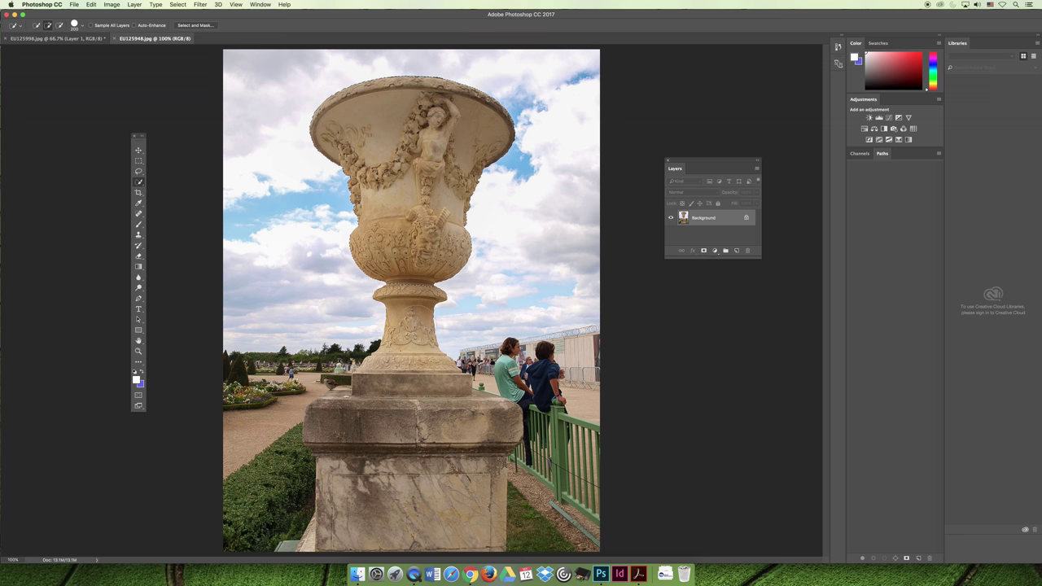
# Clean up the urn selection around its lower stem and foot, subtracting the excess with a smaller Quick Selection brush
pyautogui.scroll(2, 417, 329)
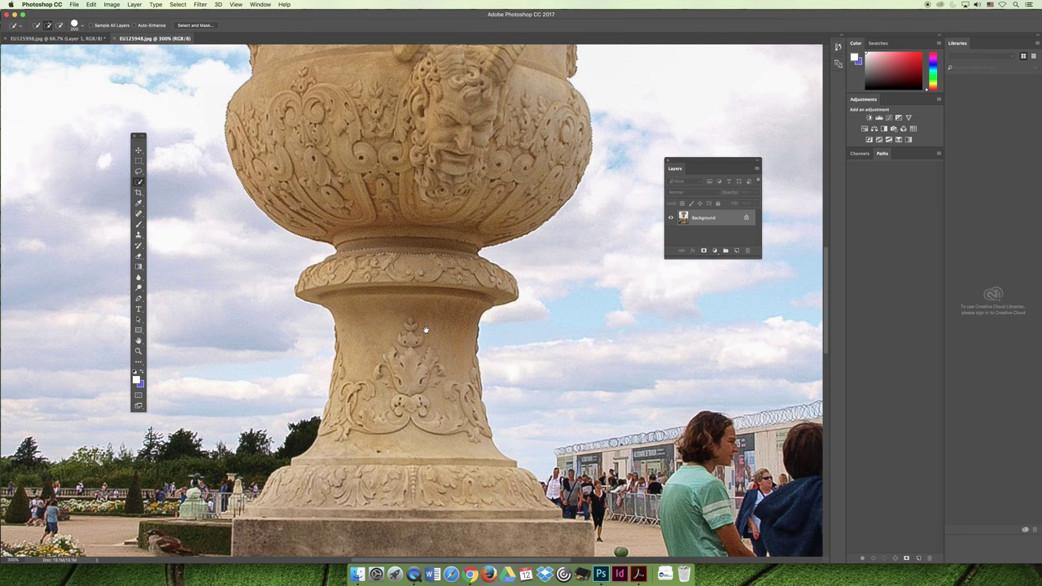
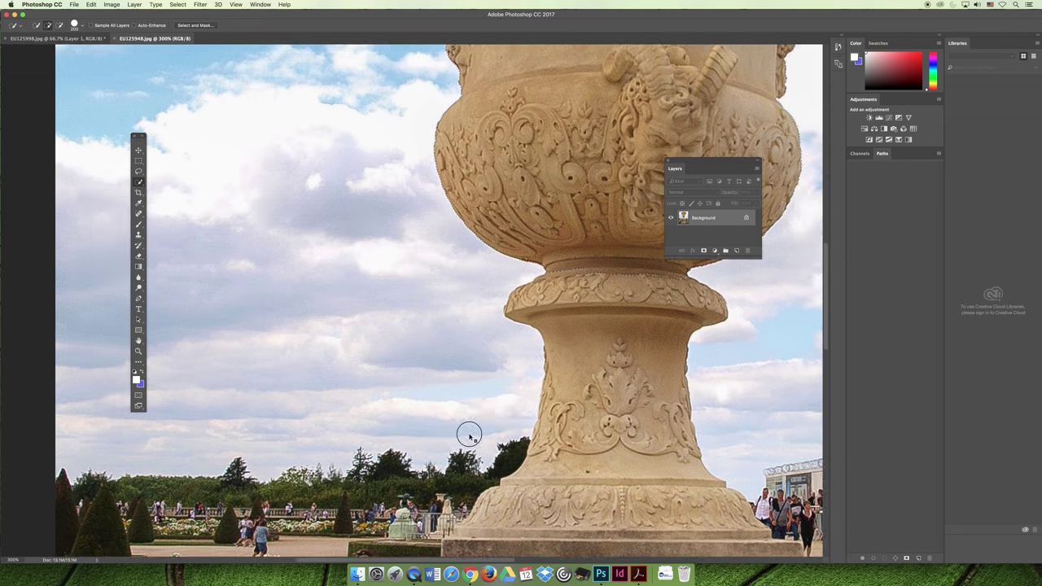
pyautogui.scroll(-3, 373, 287)
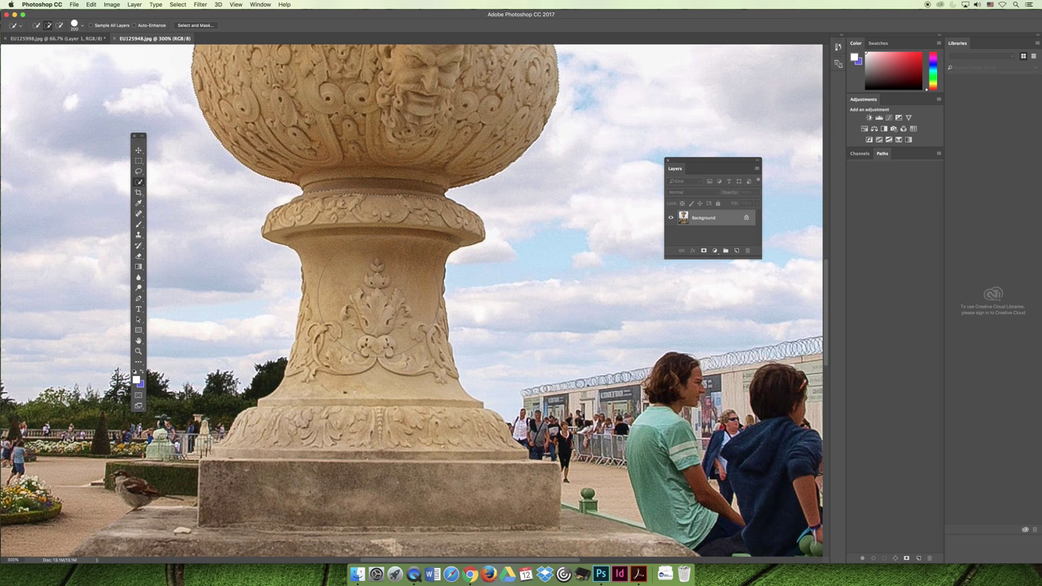
pyautogui.press('[')
pyautogui.press('alt')
pyautogui.moveTo(298, 398); pyautogui.dragTo(341, 406)
pyautogui.press('[')
pyautogui.press('[')
pyautogui.press('[')
pyautogui.press('[')
pyautogui.press('[')
pyautogui.press('super+0')
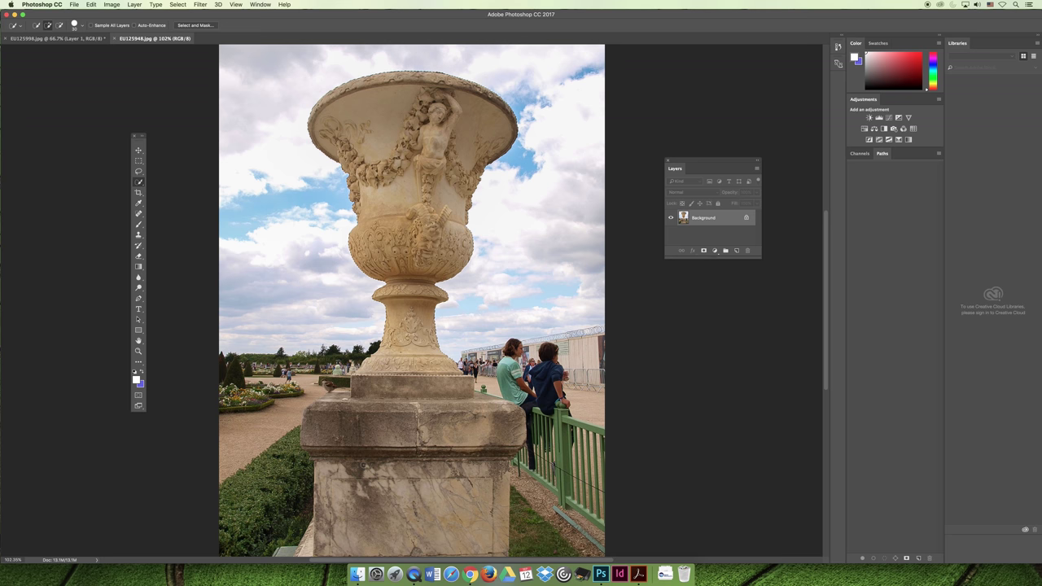
# Examine the selection edge closely along the urn's stem, bowl, garlands and rim
pyautogui.click(177, 5)
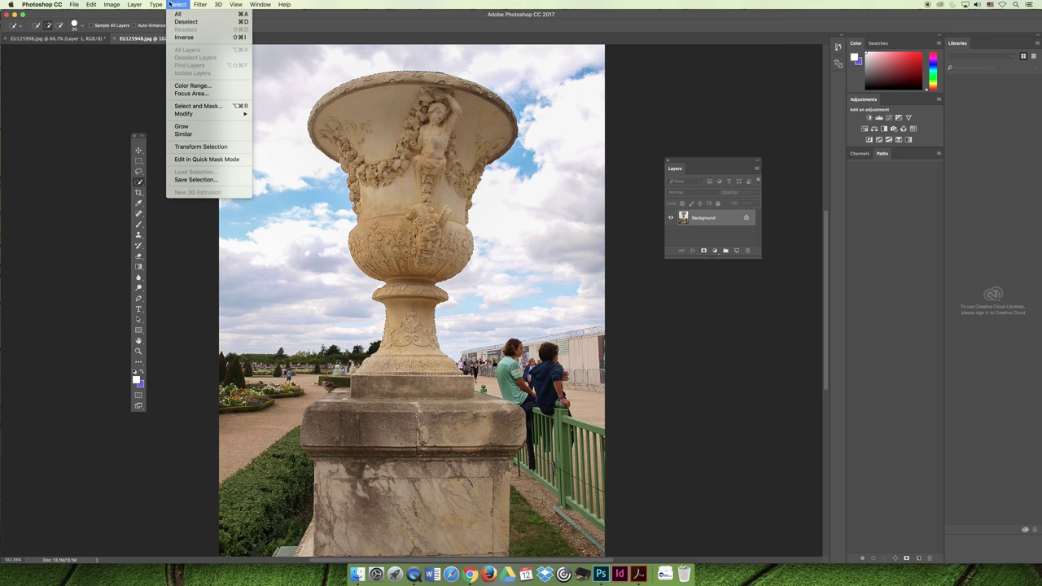
pyautogui.moveTo(199, 114)
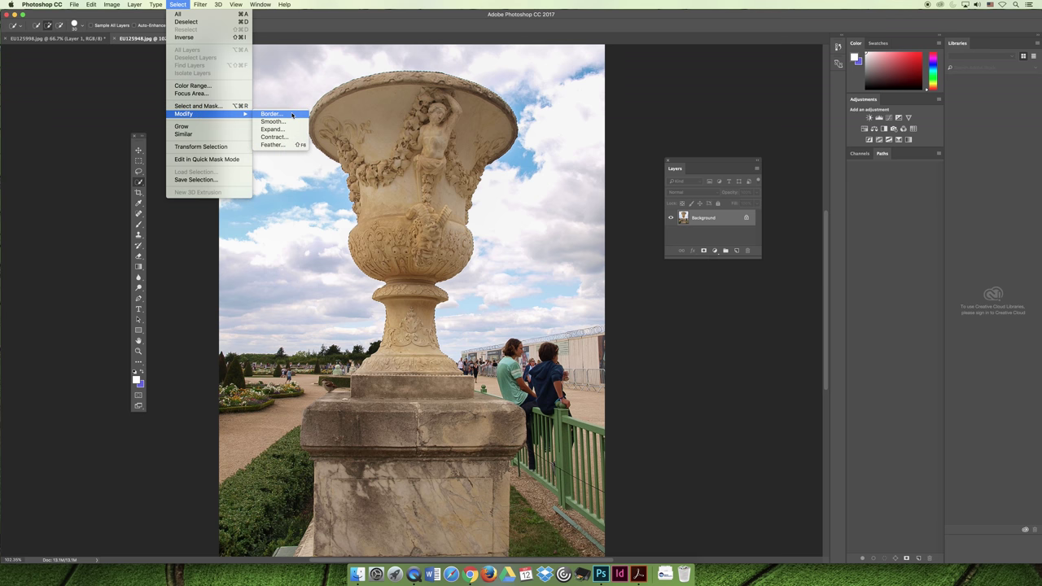
pyautogui.click(183, 259)
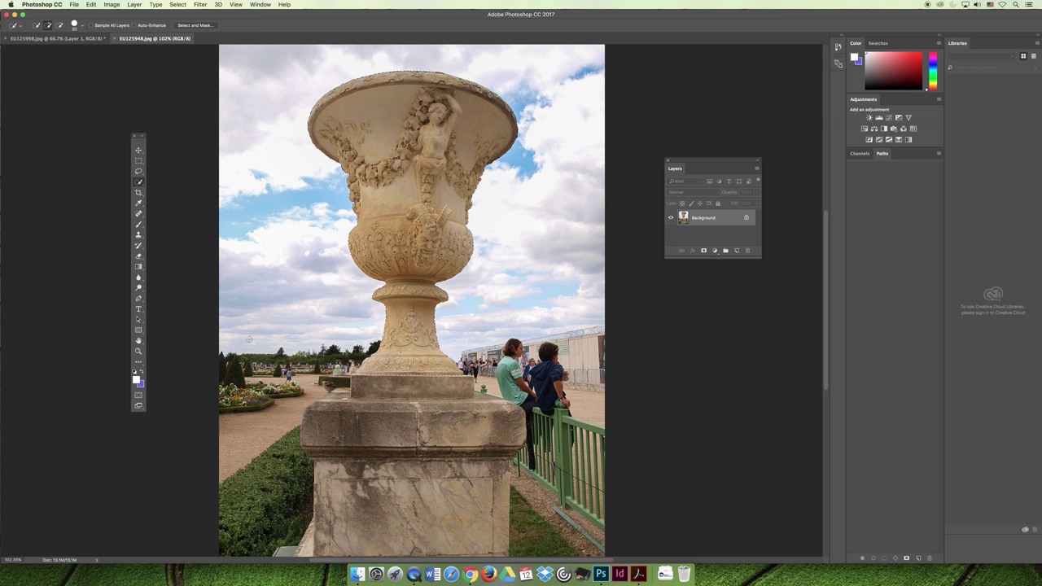
pyautogui.press('super+plus')
pyautogui.press('super+plus')
pyautogui.press('super+plus')
pyautogui.press('super+plus')
pyautogui.press('super+plus')
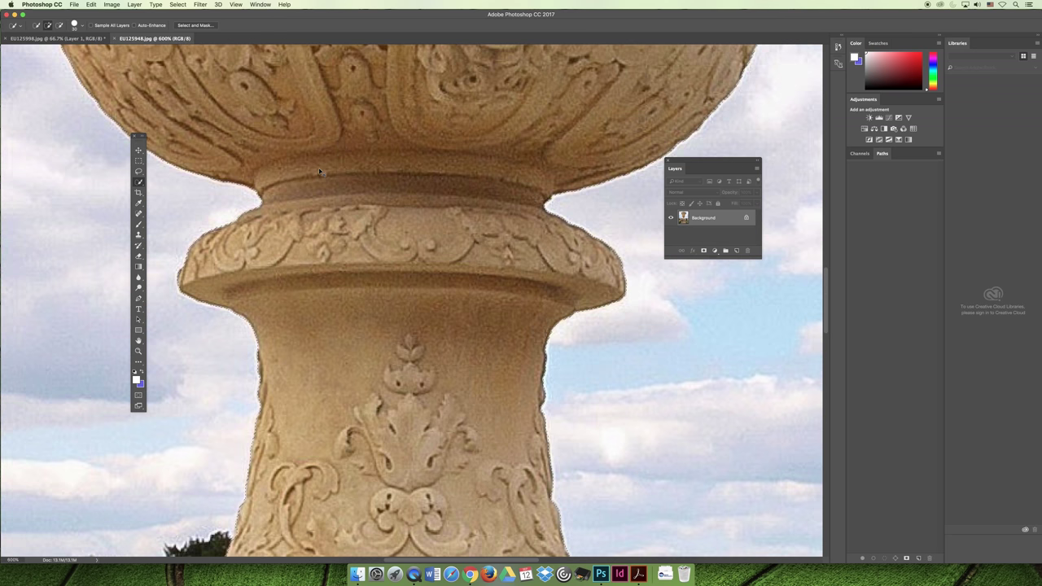
pyautogui.scroll(15, 601, 138)
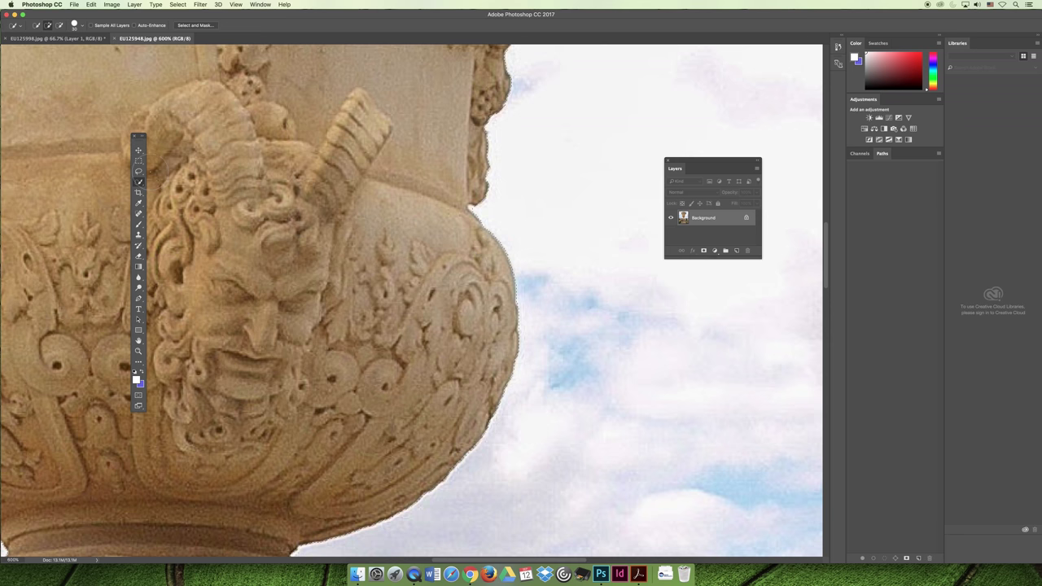
pyautogui.scroll(10, 423, 252)
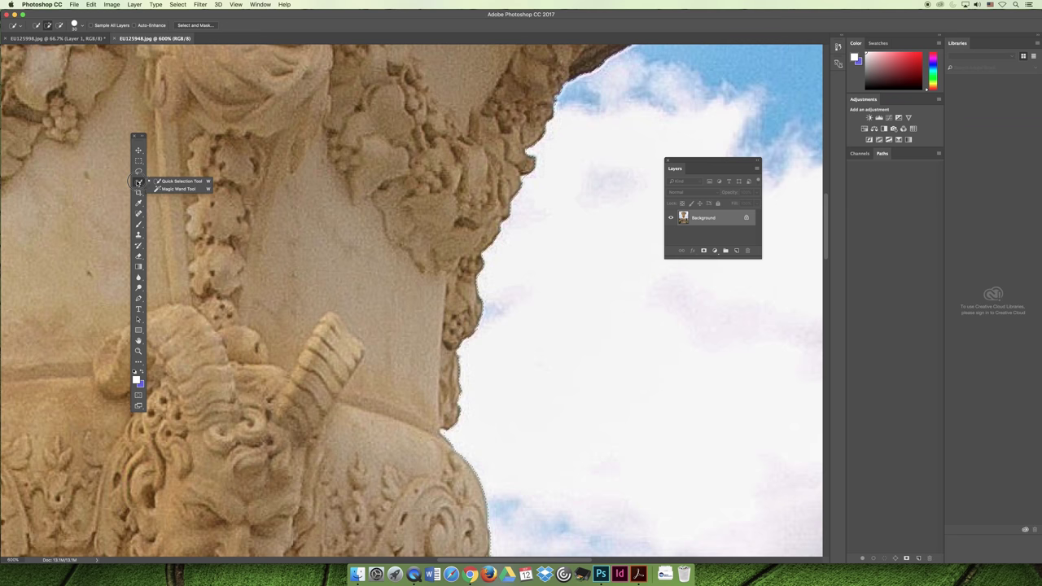
pyautogui.click(138, 171)
pyautogui.click(138, 182)
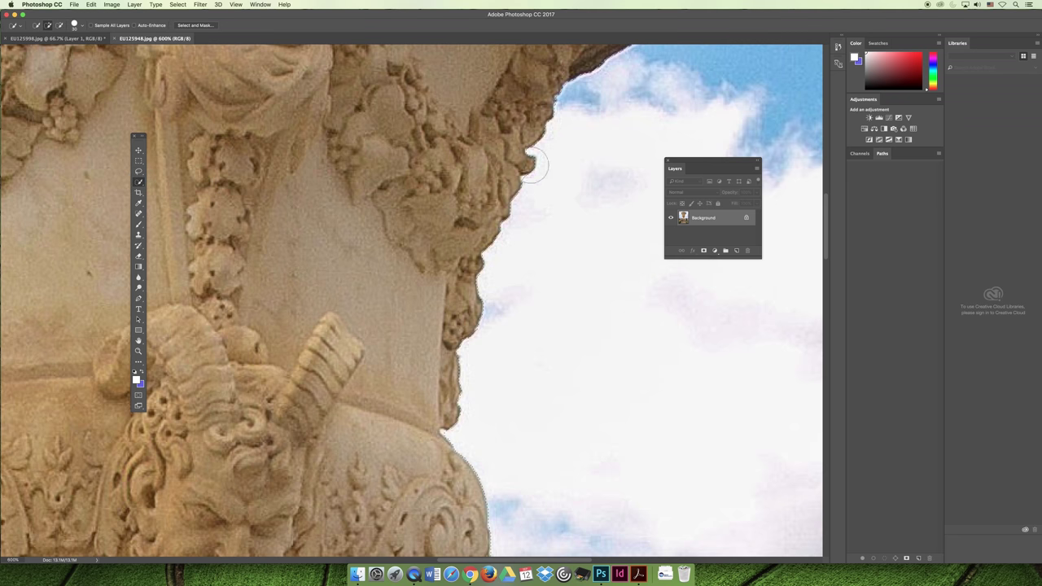
pyautogui.scroll(10, 521, 211)
pyautogui.scroll(5, 508, 263)
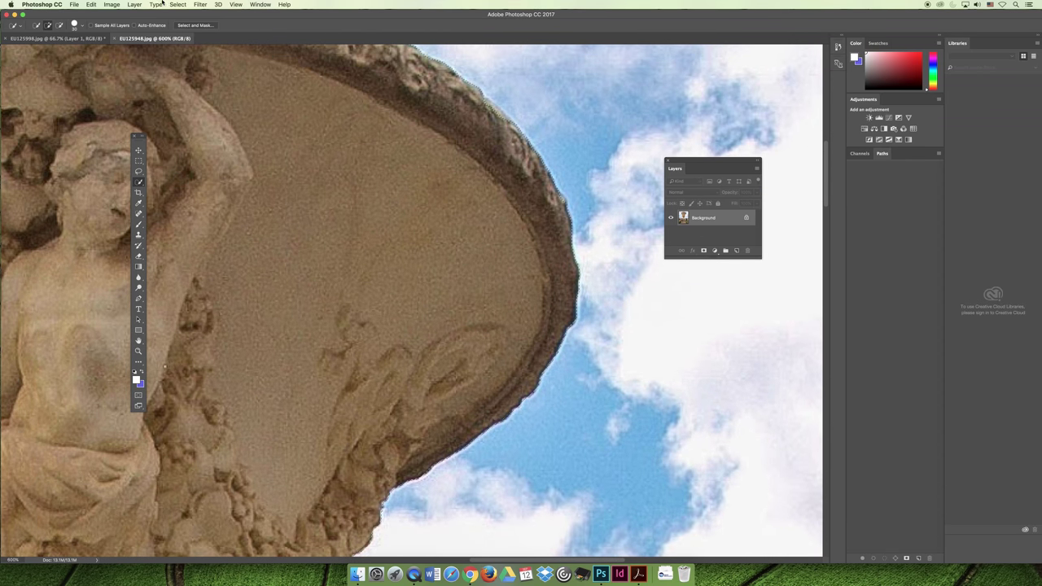
# Try smoothing the urn selection with a sample radius of 25 pixels, and undo the smoothing
pyautogui.click(177, 4)
pyautogui.moveTo(203, 114)
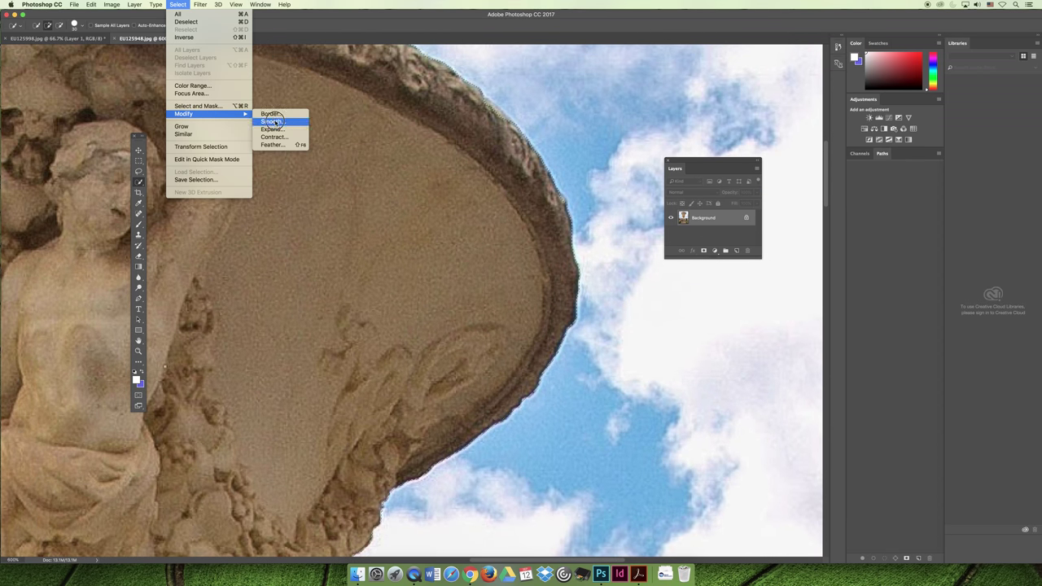
pyautogui.click(273, 121)
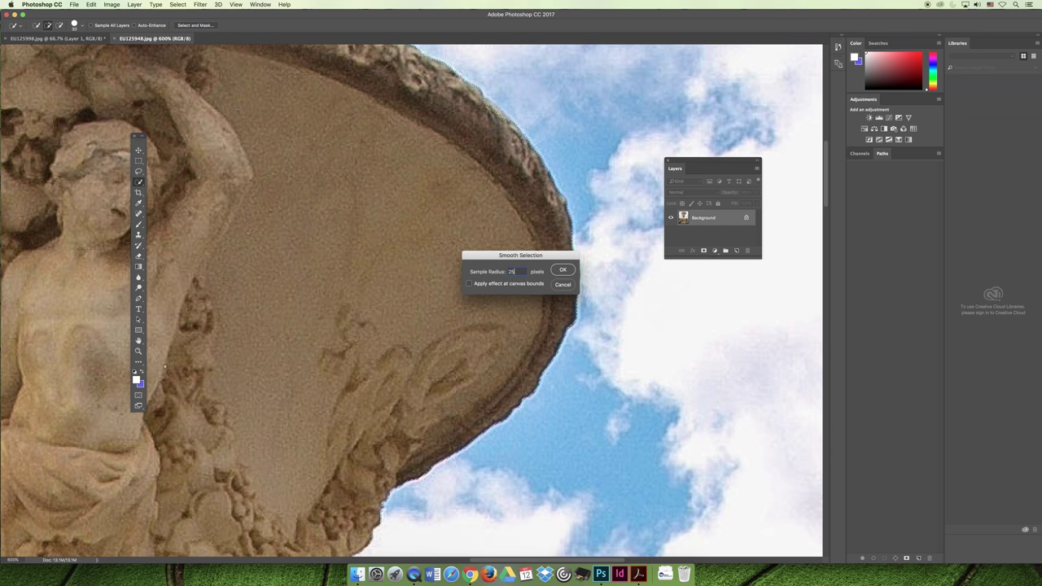
pyautogui.click(567, 270)
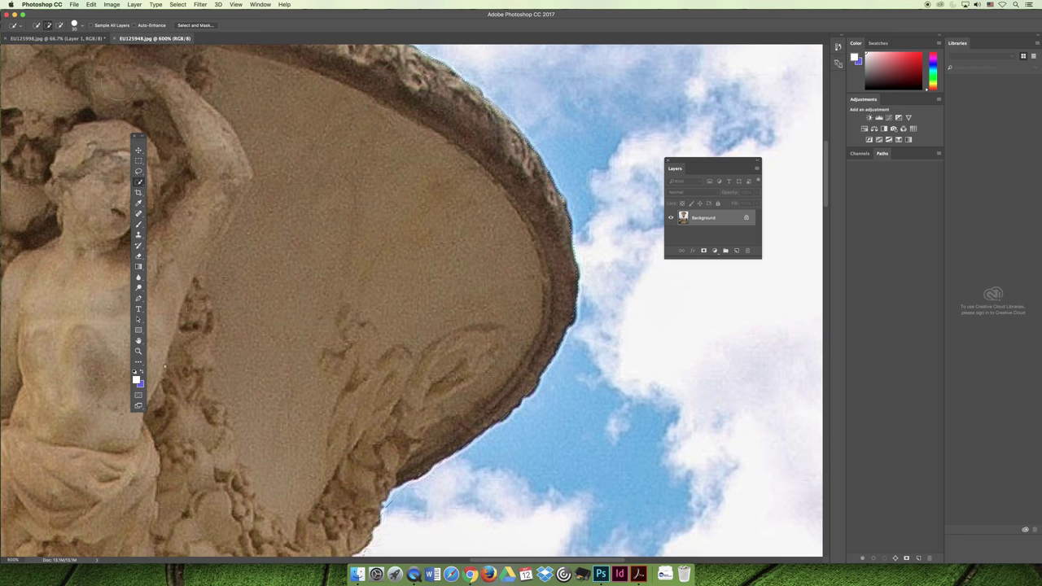
pyautogui.click(89, 4)
pyautogui.click(96, 14)
# Expand the urn selection by 5 pixels
pyautogui.click(177, 4)
pyautogui.moveTo(216, 114)
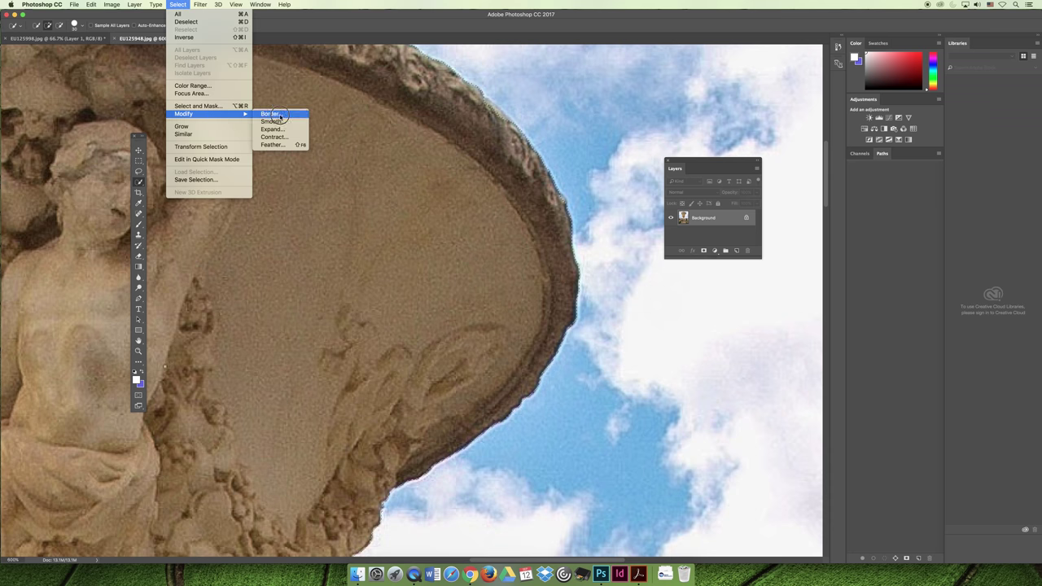
pyautogui.click(286, 129)
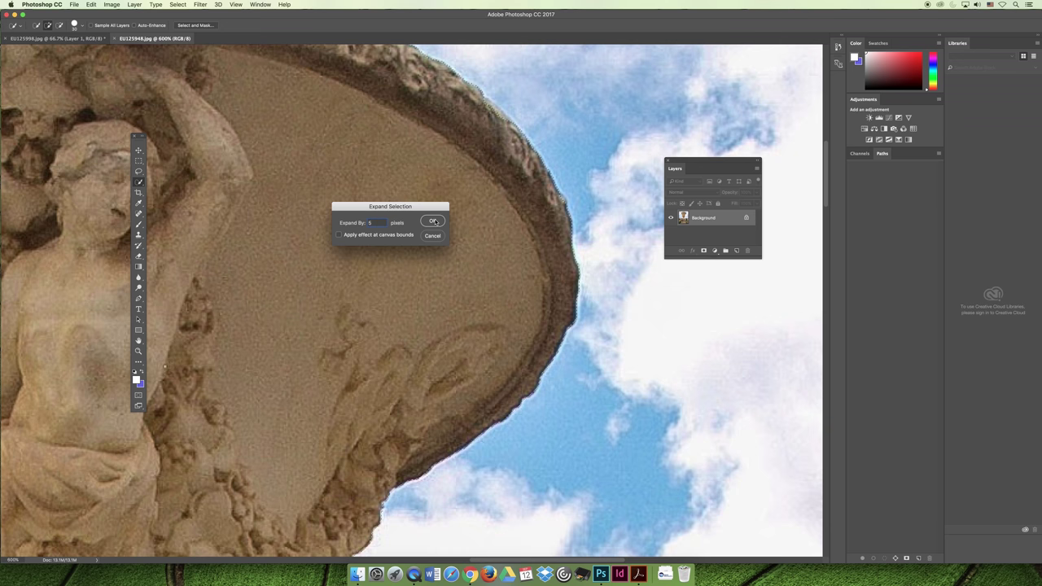
pyautogui.click(434, 221)
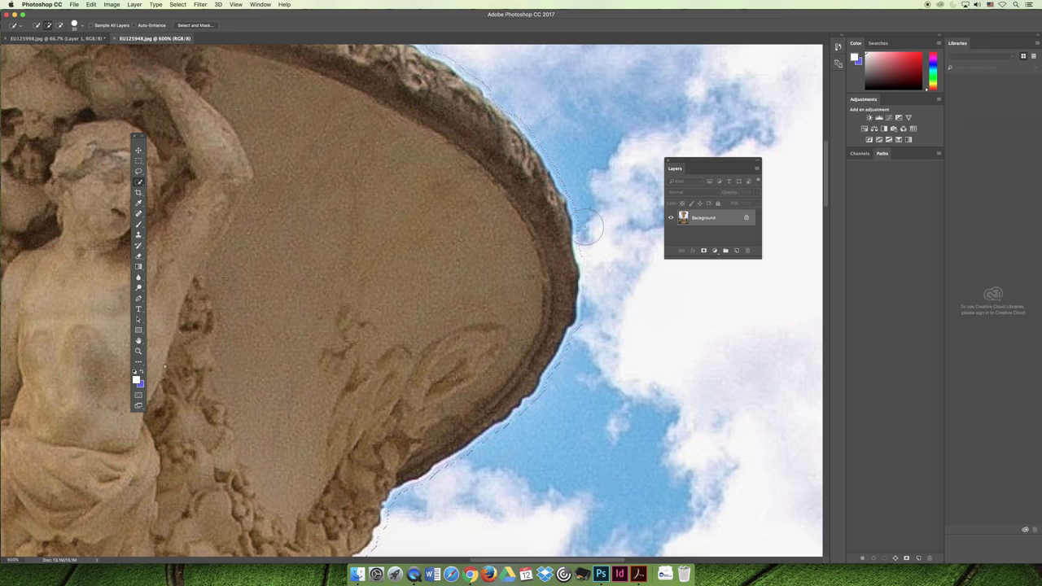
# Copy the selected urn and paste it into EU125998.jpg as a new layer directly above Layer 1
pyautogui.press('super+0')
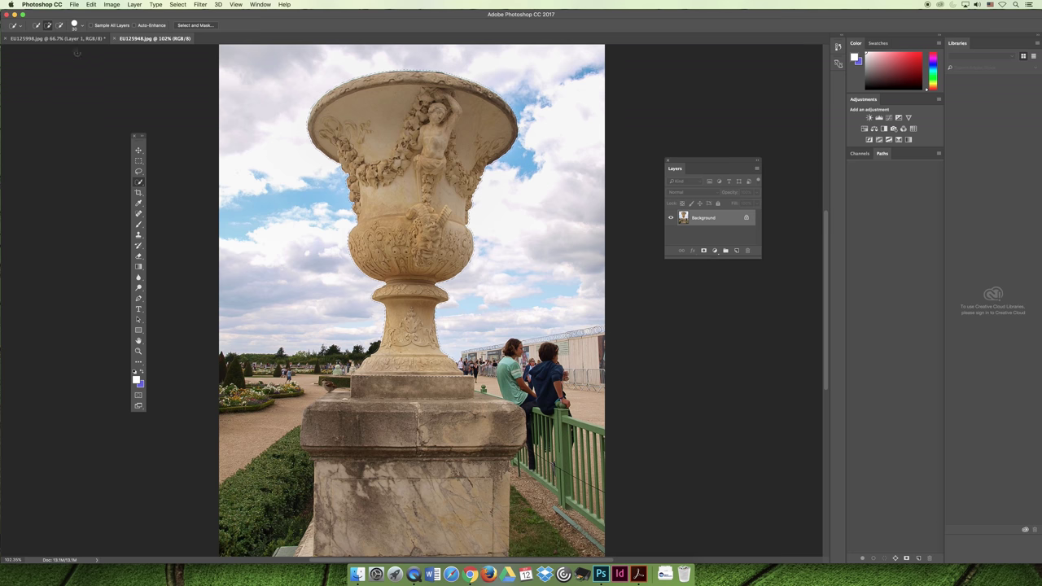
pyautogui.click(74, 43)
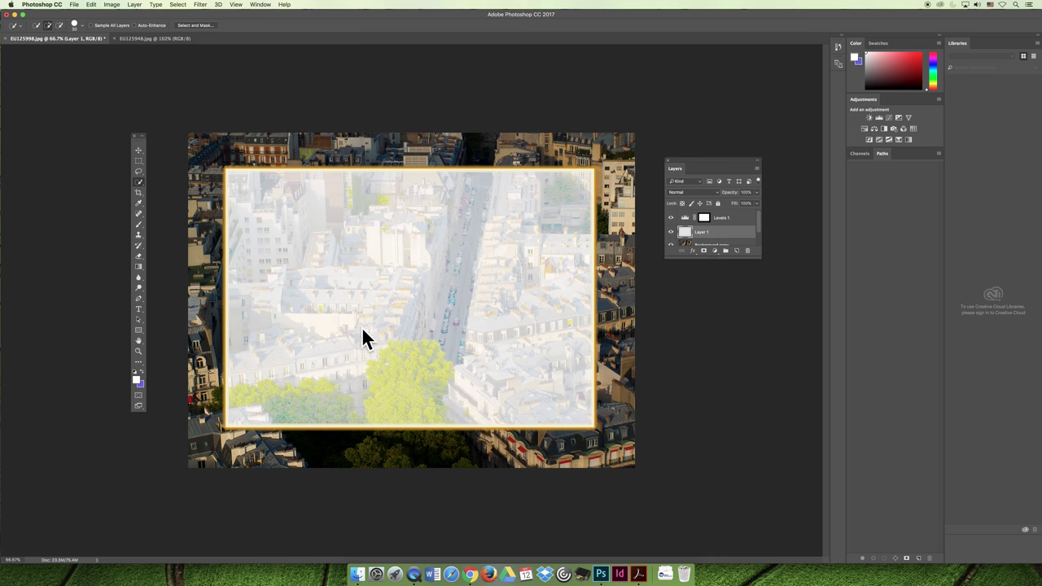
pyautogui.press('super+v')
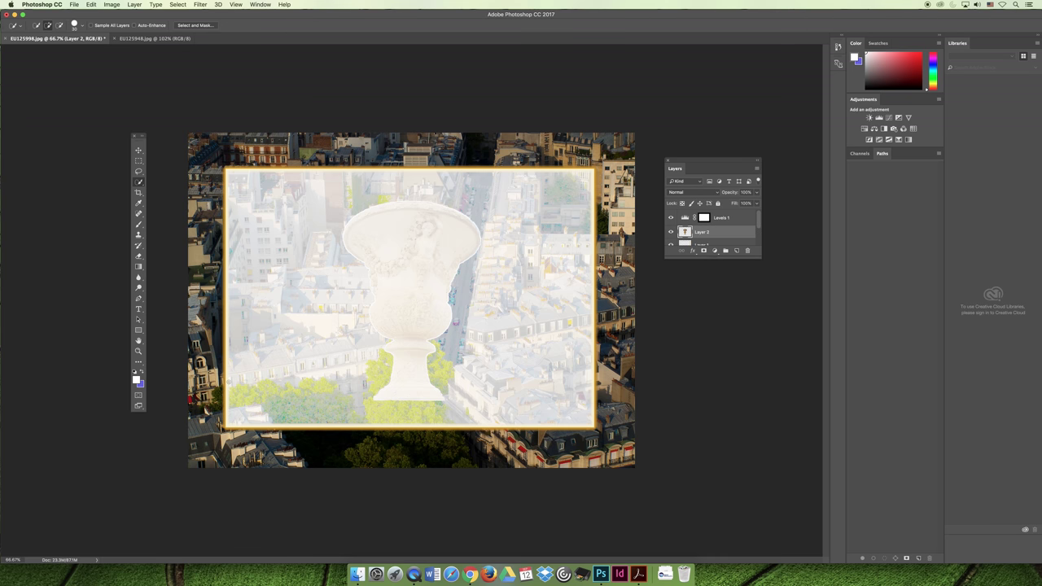
# Place Layer 2 above the Levels 1 adjustment layer and move the urn over the lower-left corner of the gold-bordered rectangle
pyautogui.moveTo(711, 233); pyautogui.dragTo(711, 216)
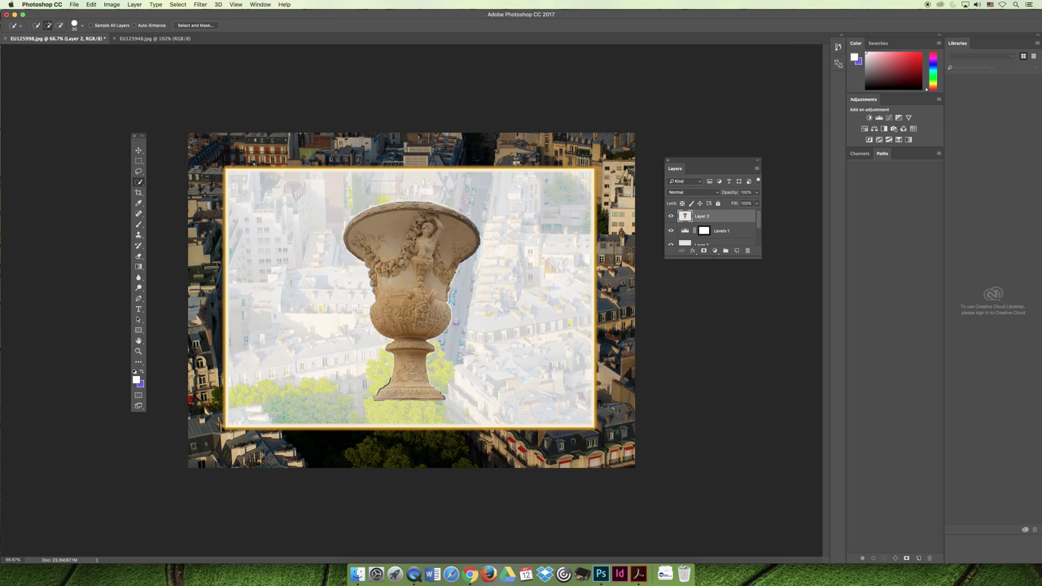
pyautogui.click(138, 150)
pyautogui.moveTo(429, 254); pyautogui.dragTo(280, 310)
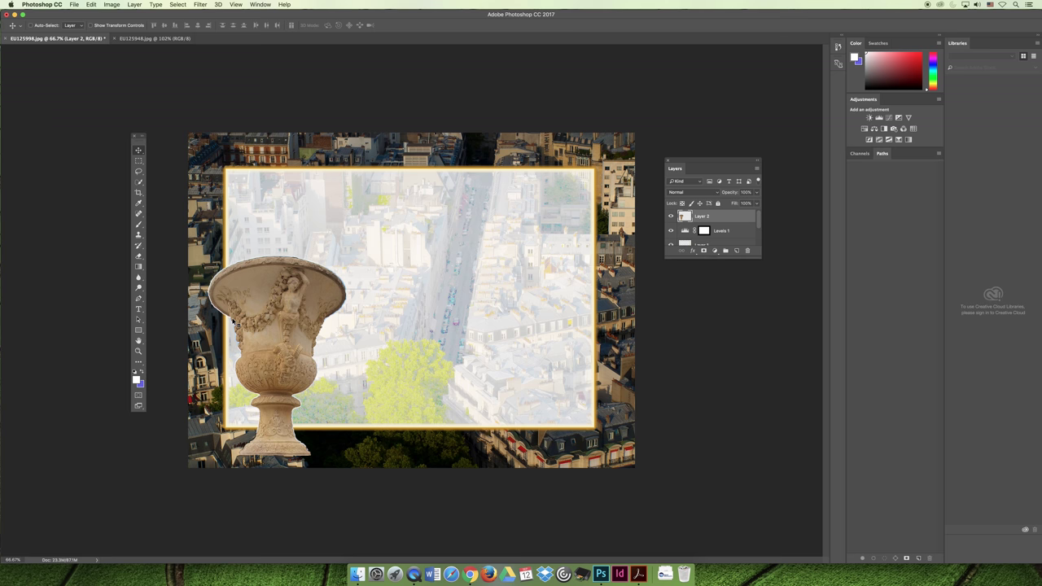
# In EU125948.jpg, step back from the expanded urn selection, contract the selection instead, and check its edge close up
pyautogui.click(184, 37)
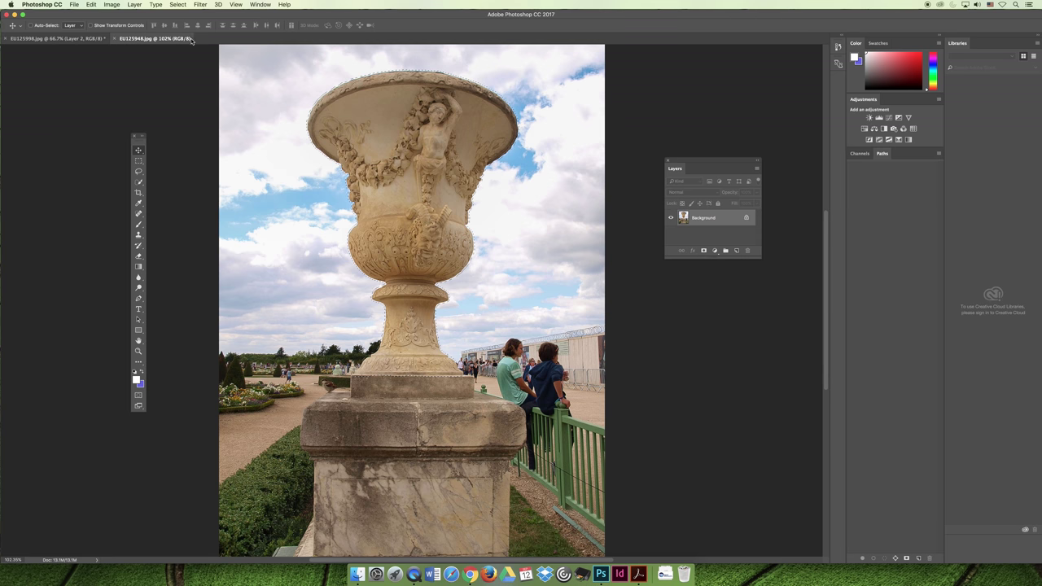
pyautogui.click(90, 4)
pyautogui.click(96, 30)
pyautogui.click(178, 4)
pyautogui.moveTo(219, 114)
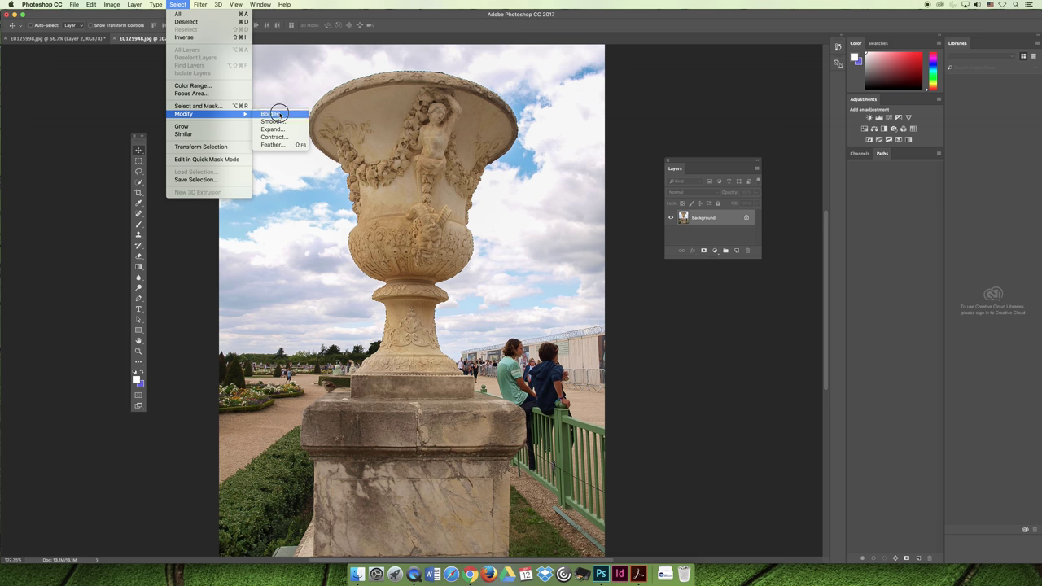
pyautogui.click(287, 137)
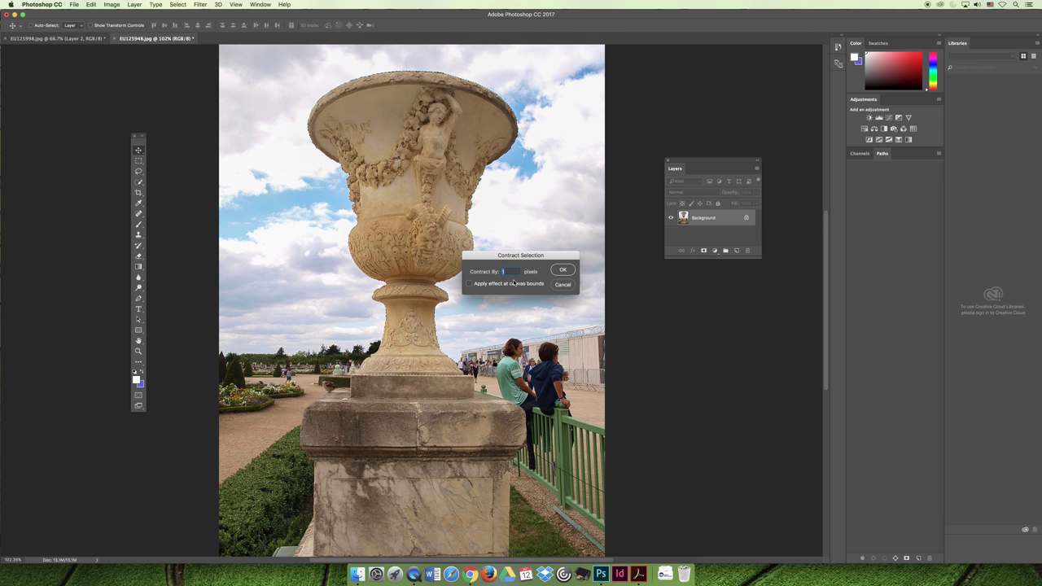
pyautogui.click(563, 270)
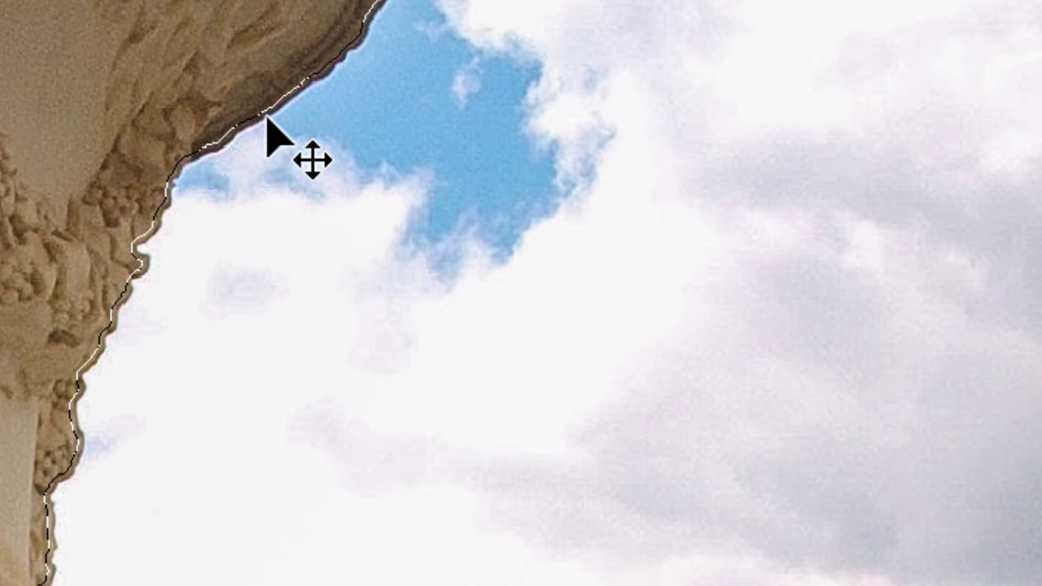
pyautogui.press('space')
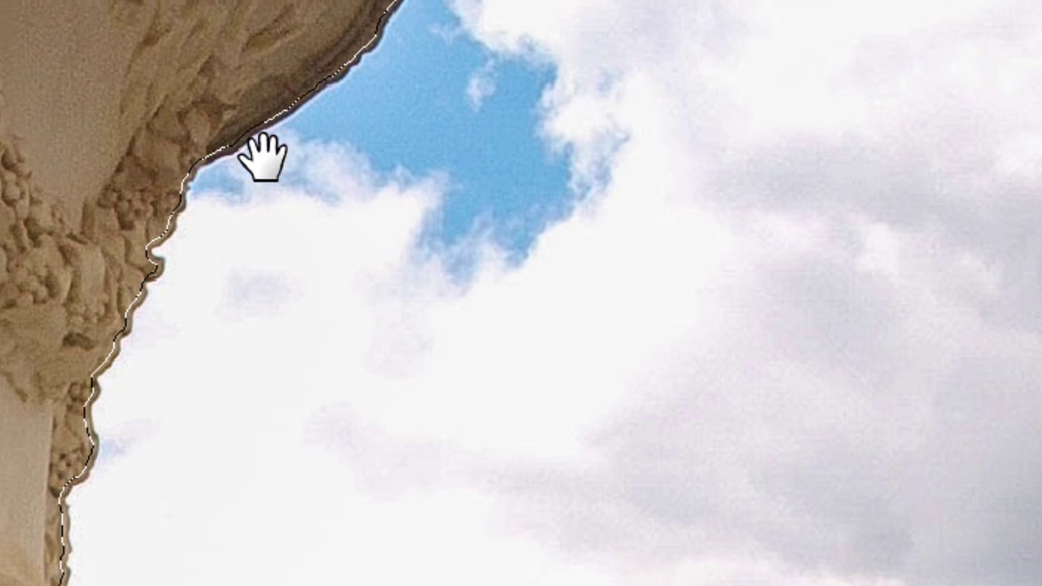
pyautogui.moveTo(262, 154); pyautogui.dragTo(456, 187)
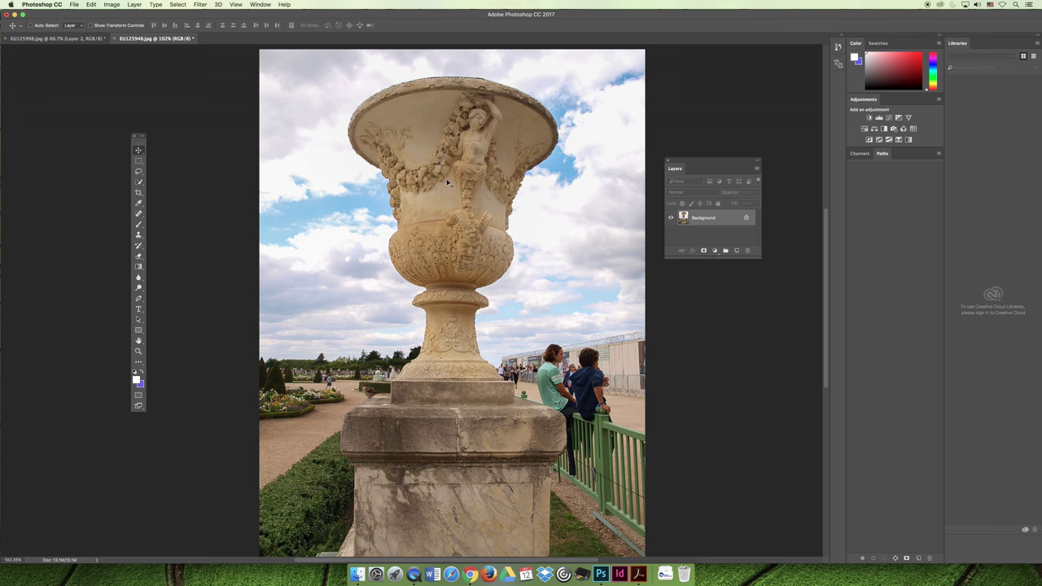
# Try clearing the selected urn to the purple background color, and undo it
pyautogui.click(181, 4)
pyautogui.moveTo(225, 115)
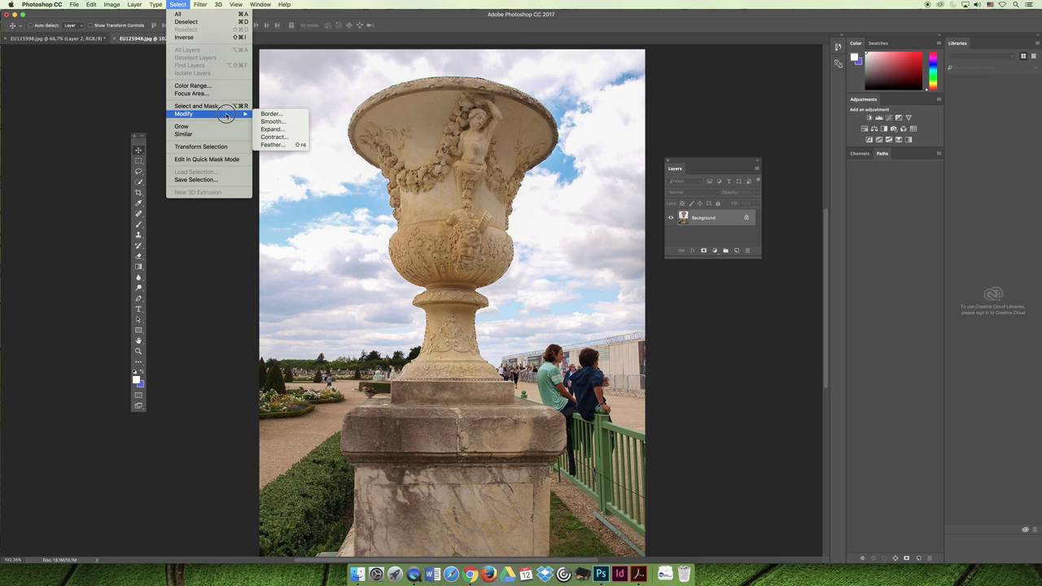
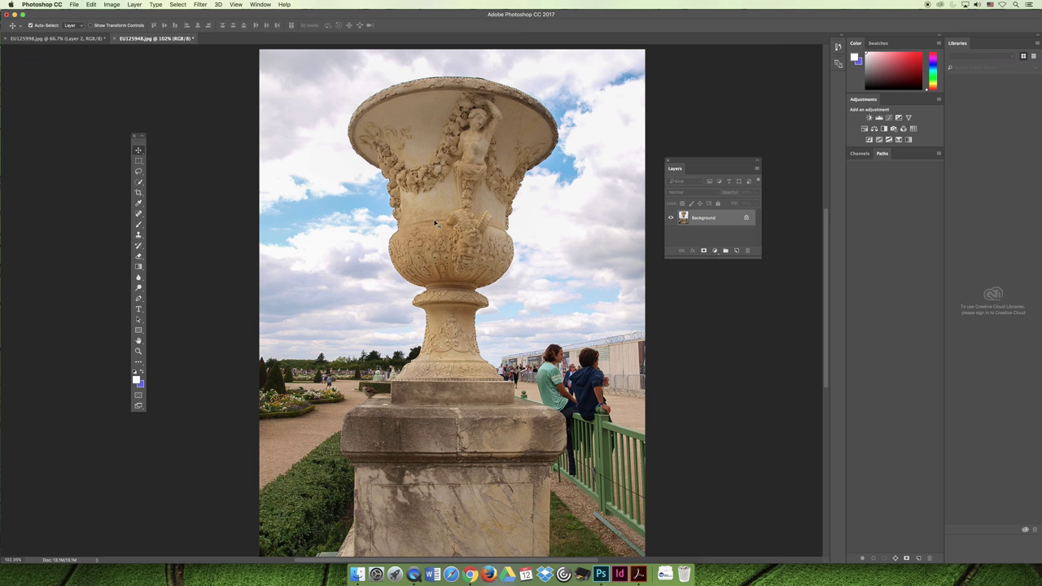
pyautogui.press('super+BackSpace')
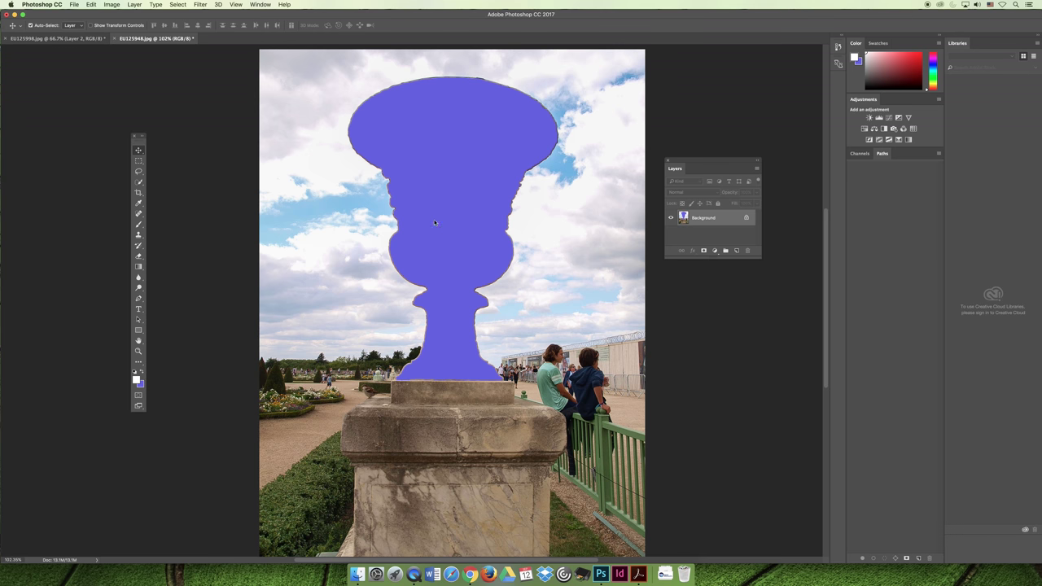
pyautogui.press('super+z')
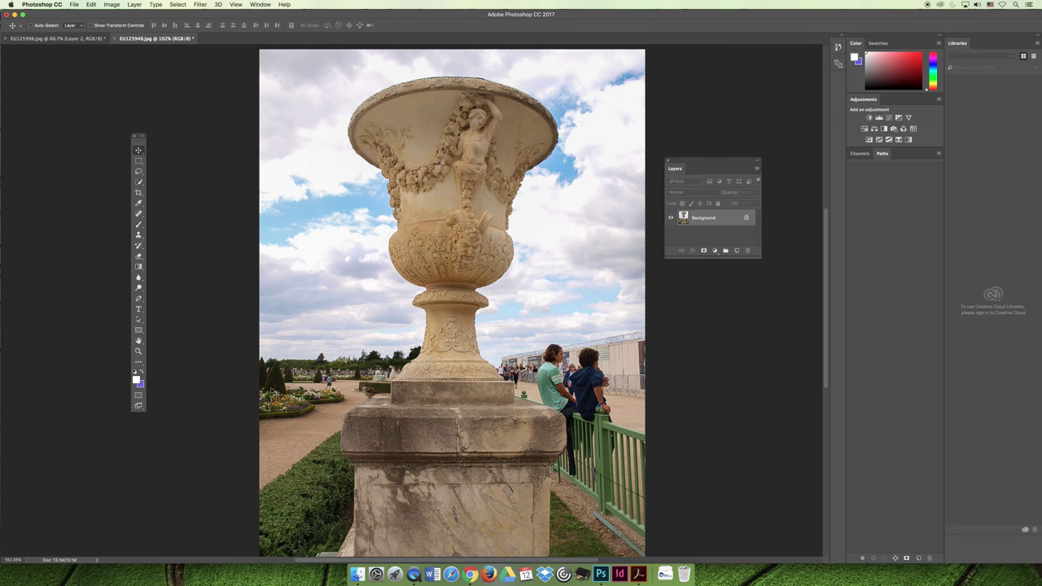
# Swap the foreground and background colors and cut out the selected urn, leaving white in its place
pyautogui.click(143, 371)
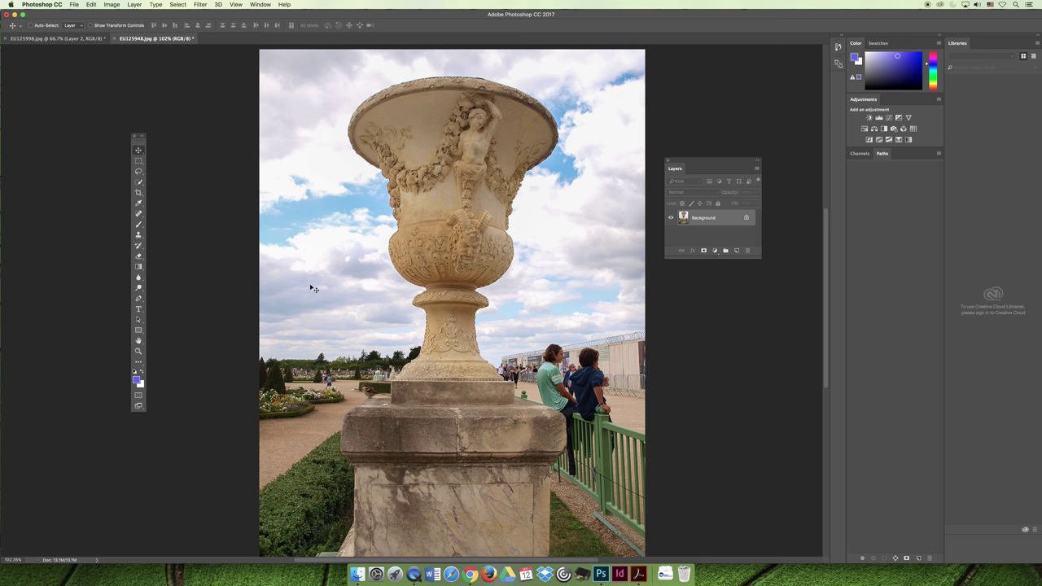
pyautogui.press('super+BackSpace')
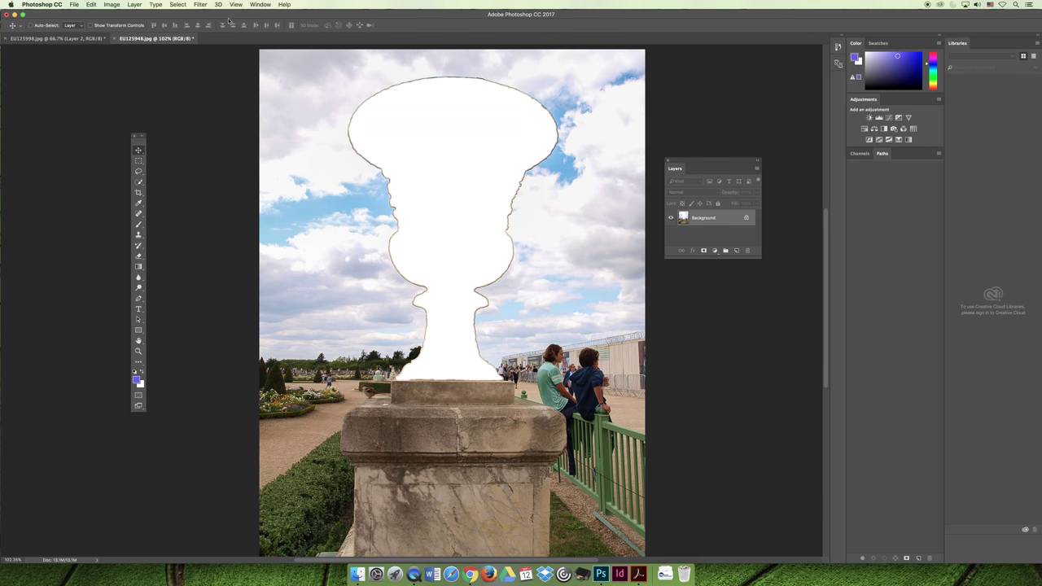
# In EU125998.jpg, hide Layer 2, paste the newly cut urn as a new layer, and move it over the rectangle's lower-left corner
pyautogui.click(57, 38)
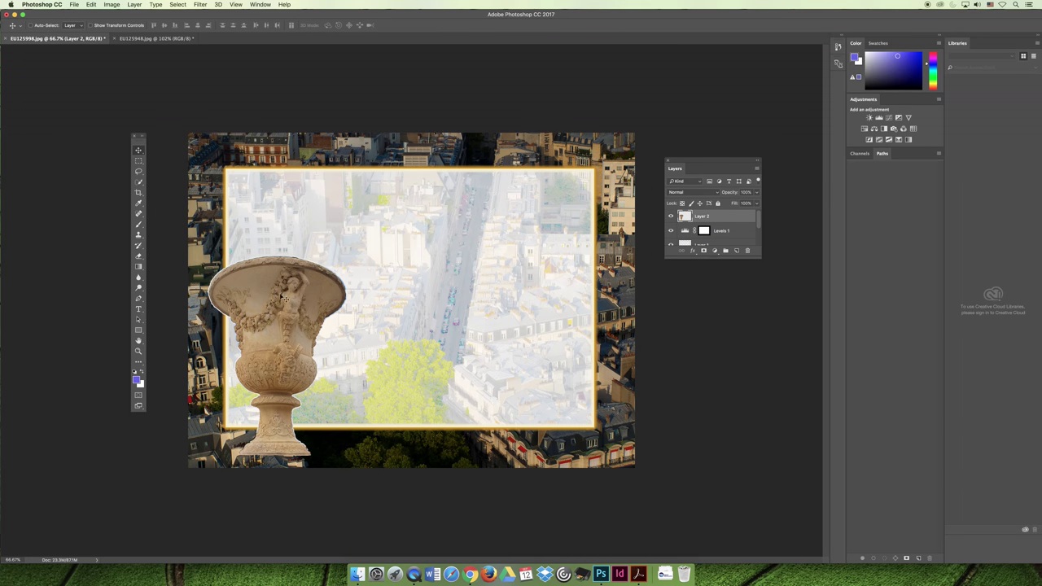
pyautogui.click(670, 216)
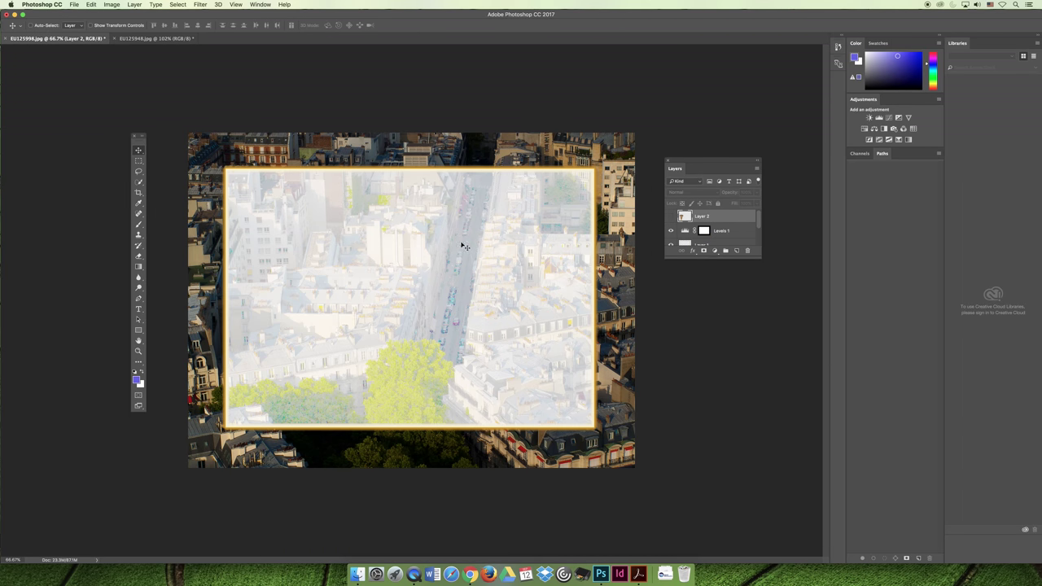
pyautogui.click(91, 4)
pyautogui.click(107, 78)
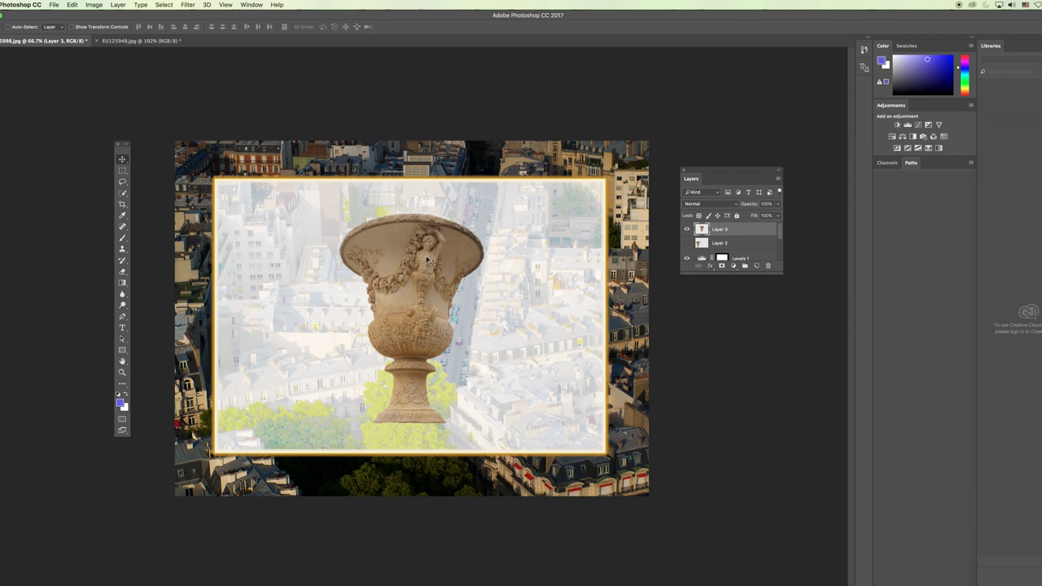
pyautogui.moveTo(414, 333); pyautogui.dragTo(196, 411)
pyautogui.moveTo(273, 303); pyautogui.dragTo(273, 305)
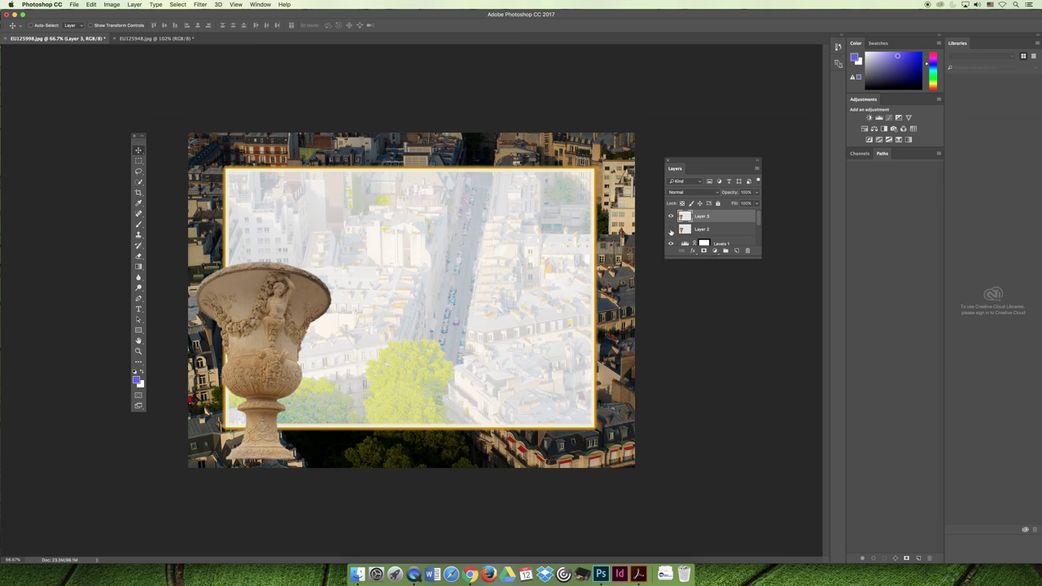
# Compare the edges of the two urn cutouts by alternating the visibility of Layer 2 and Layer 3, ending with only Layer 3's urn shown
pyautogui.click(671, 228)
pyautogui.click(671, 215)
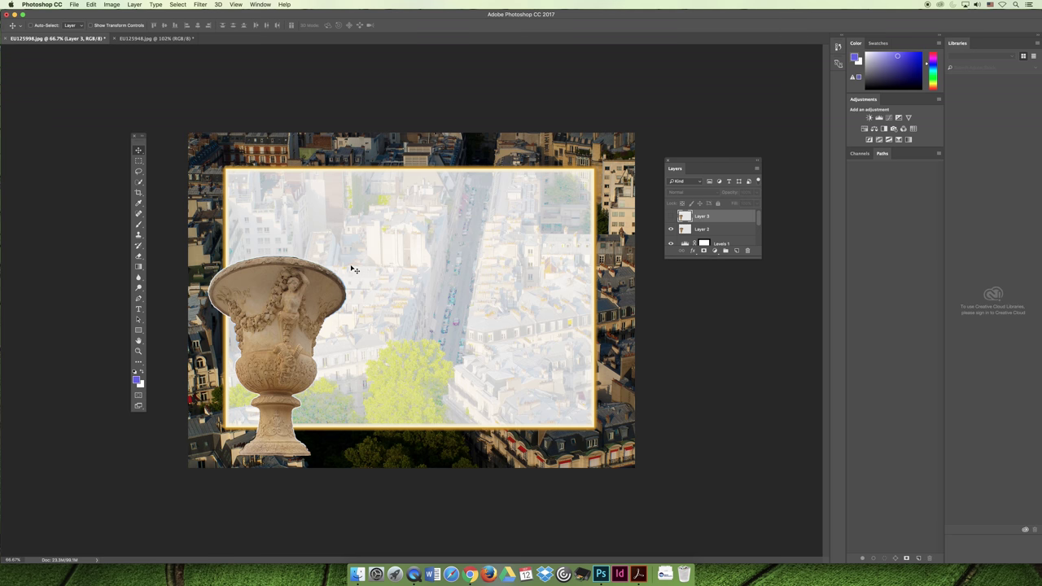
pyautogui.click(671, 214)
pyautogui.click(671, 226)
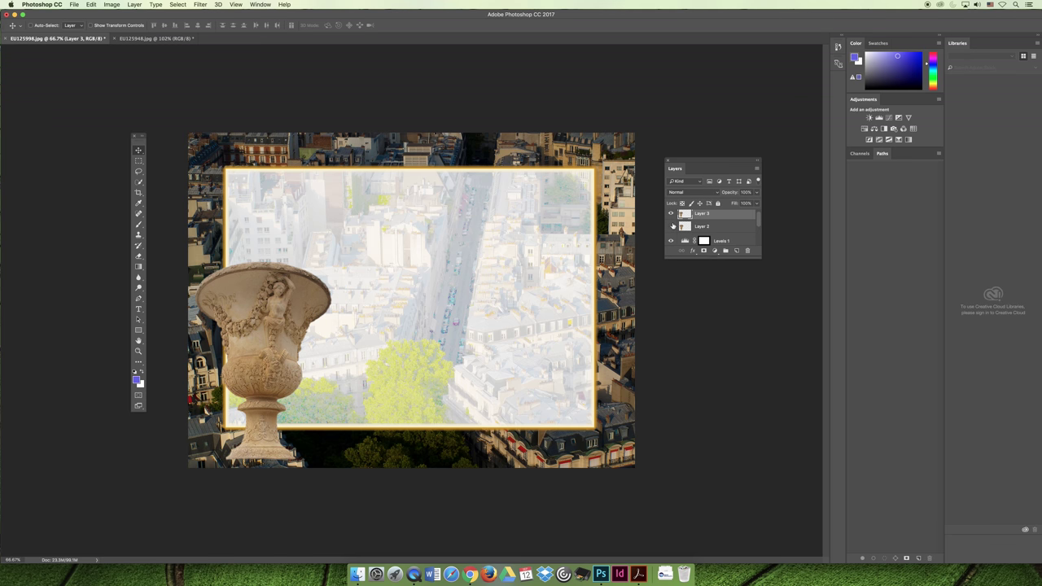